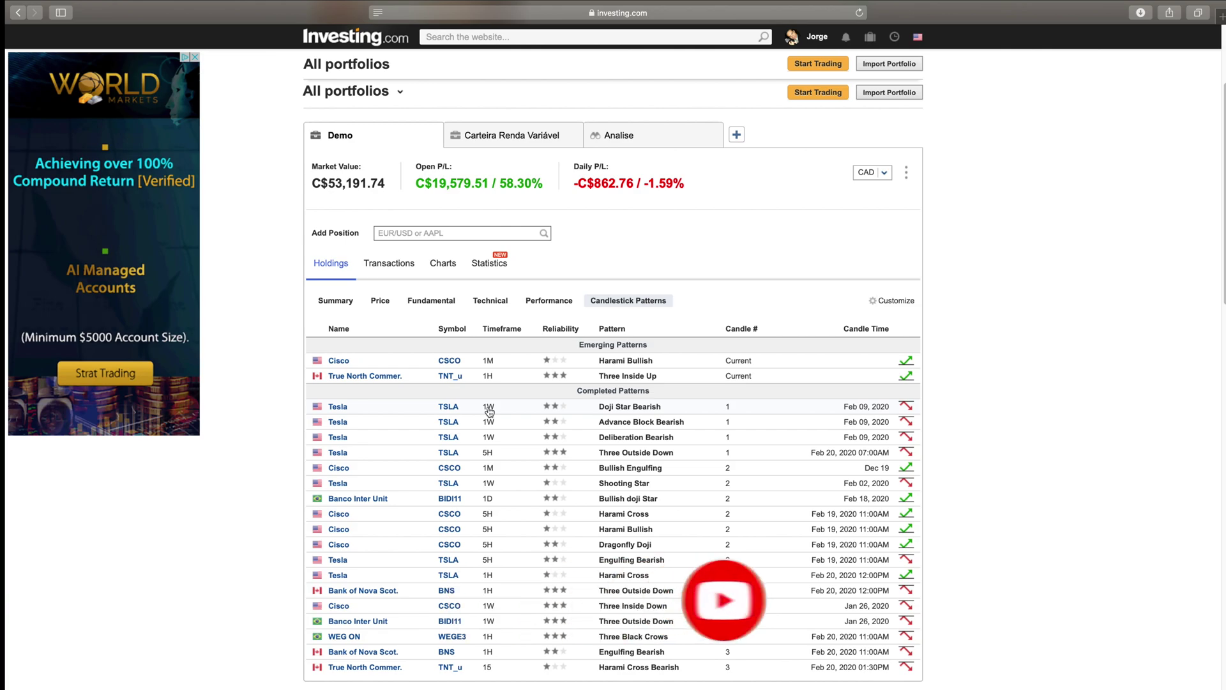
Compare the open and closed positions in the Demo portfolio's transactions.
left_click(383, 267)
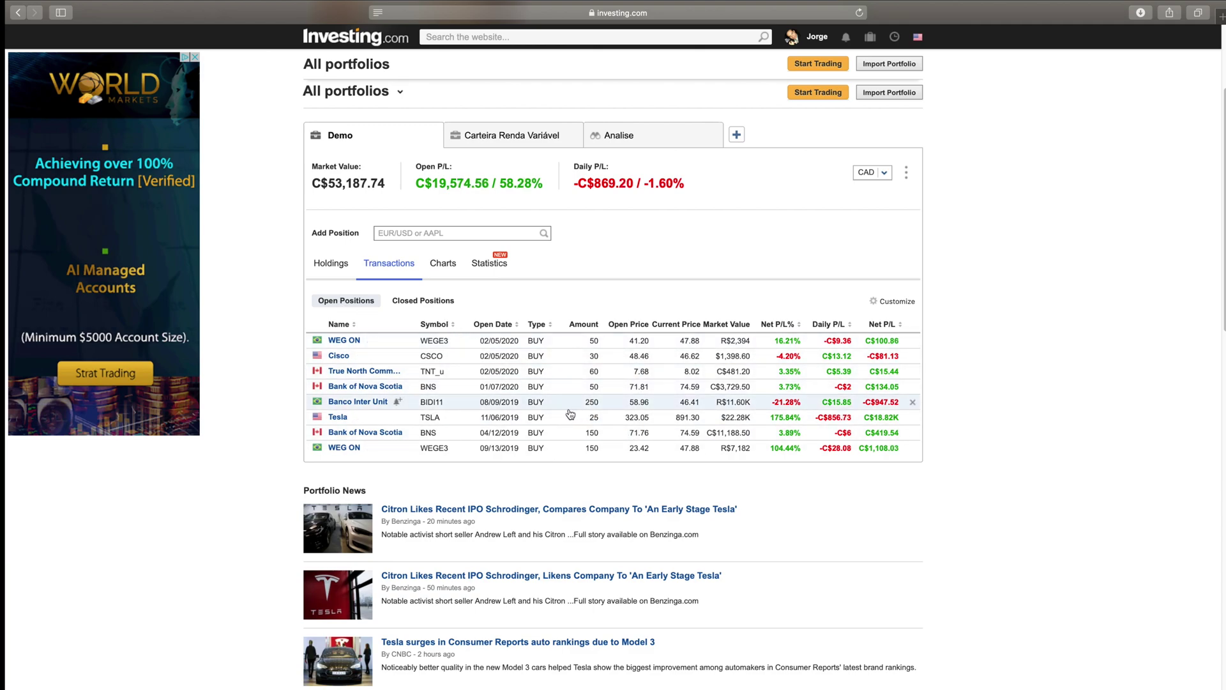
left_click(410, 302)
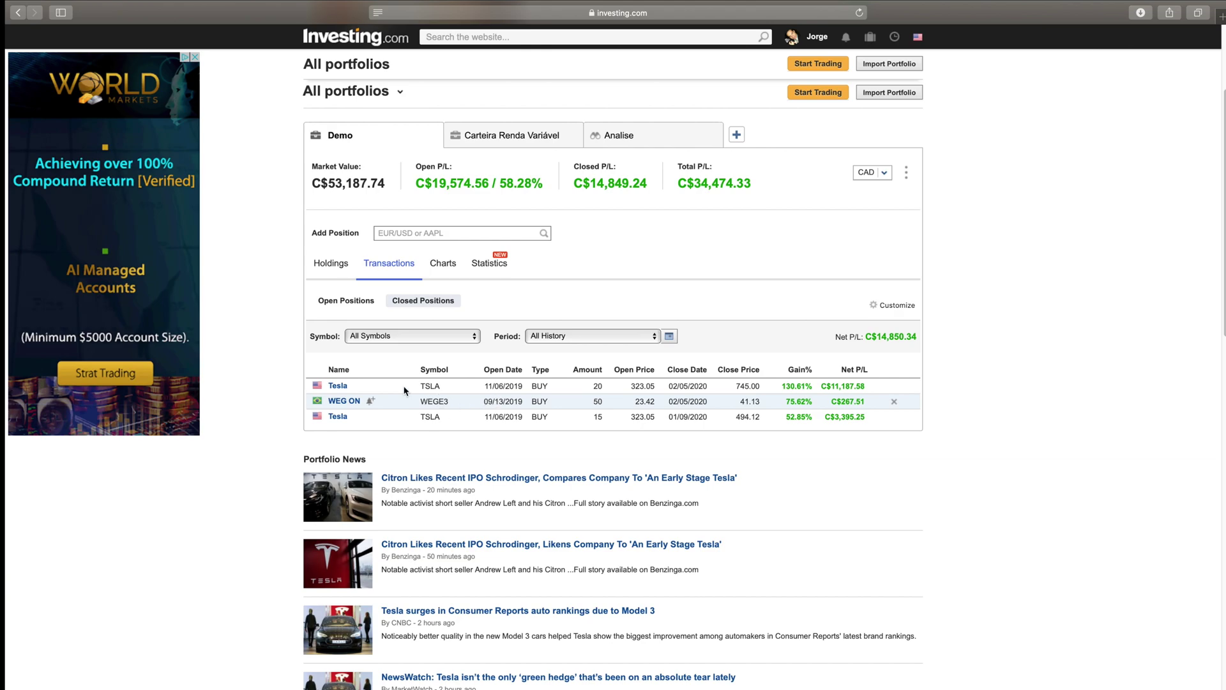
left_click(346, 309)
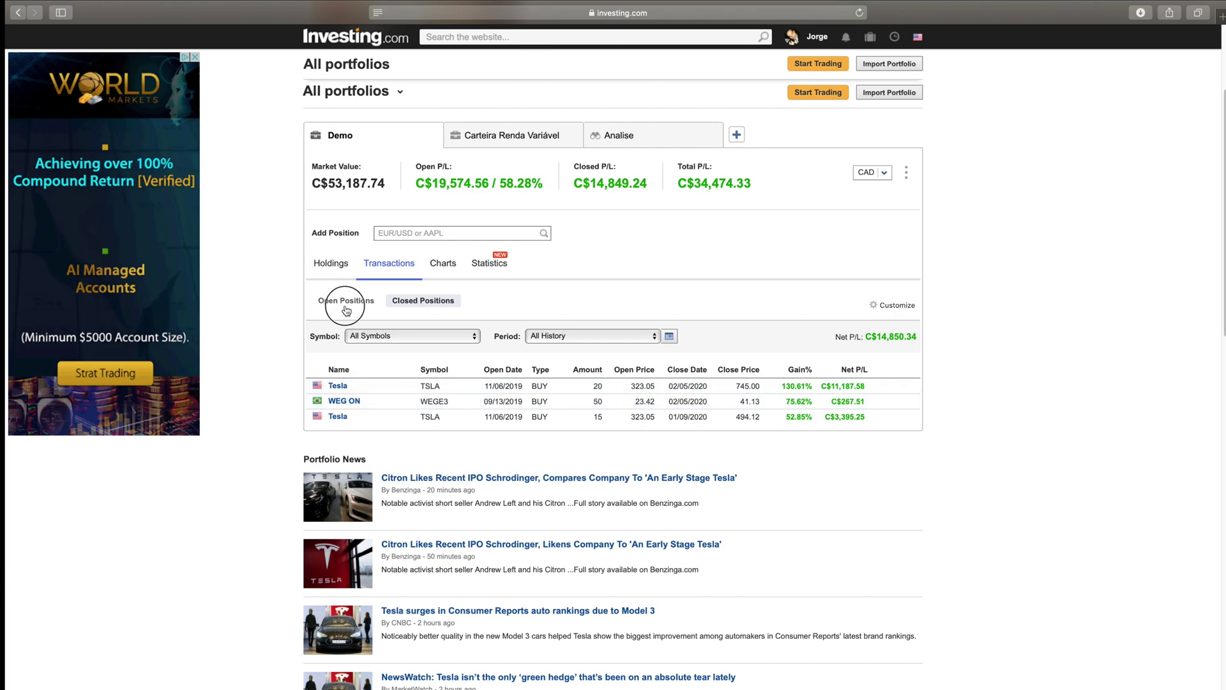
mouse_move(347, 439)
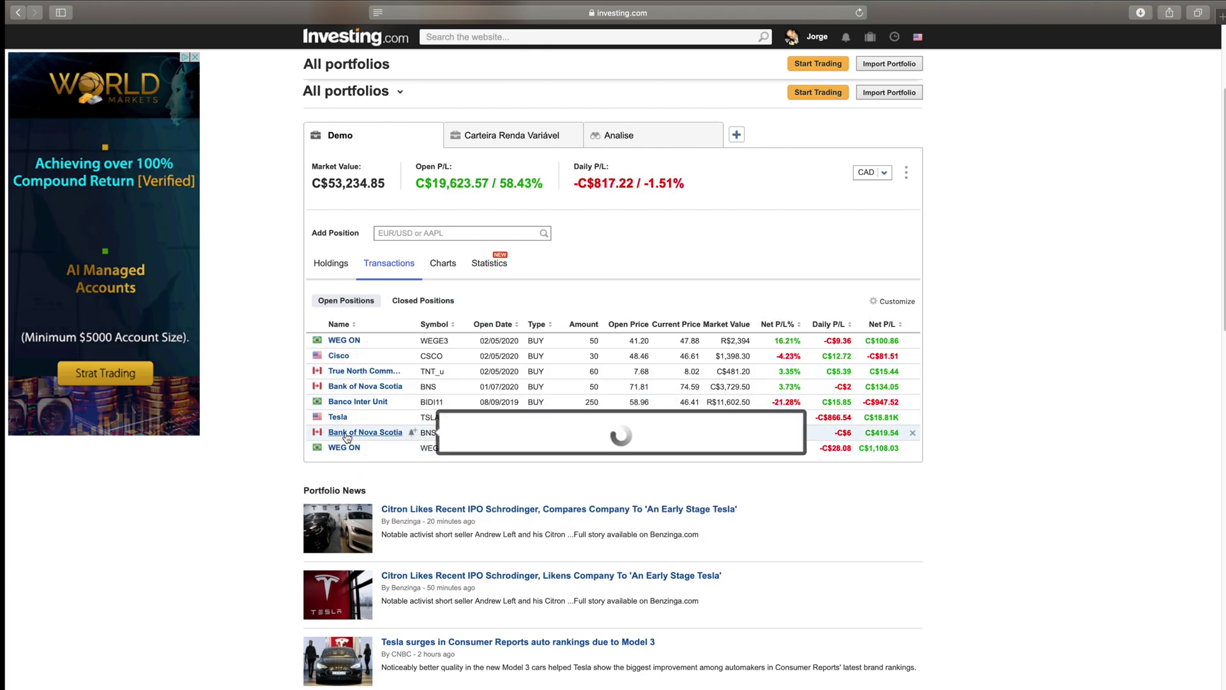
left_click(408, 305)
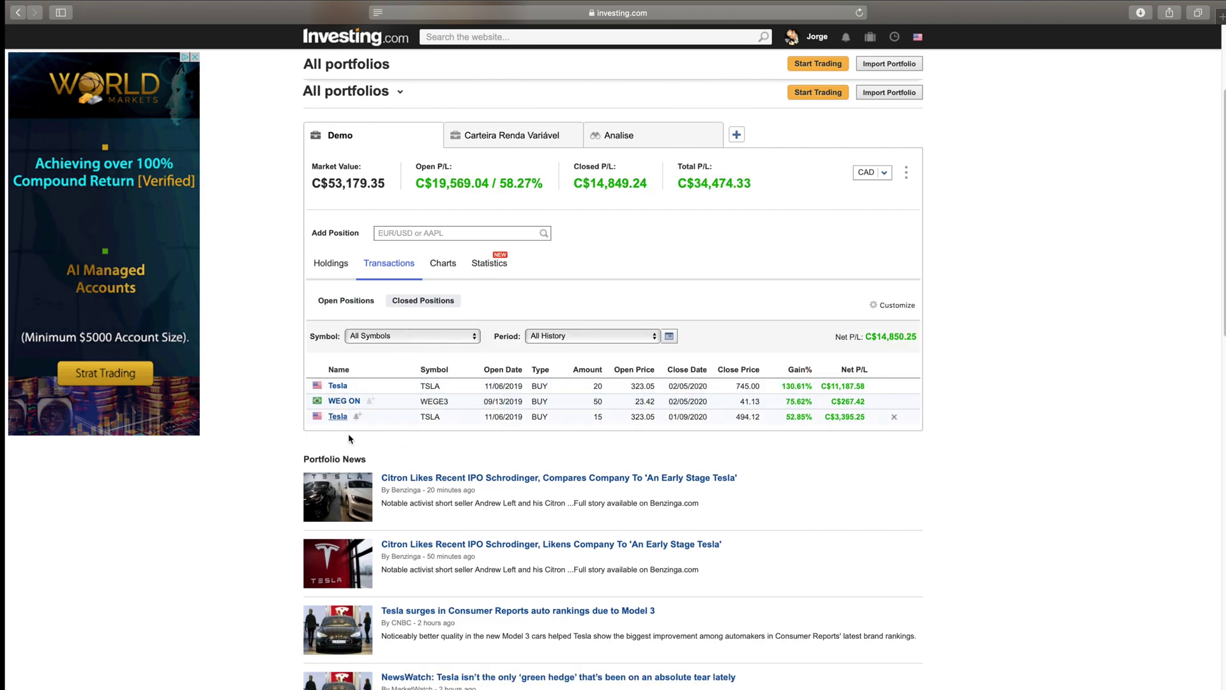
left_click(346, 301)
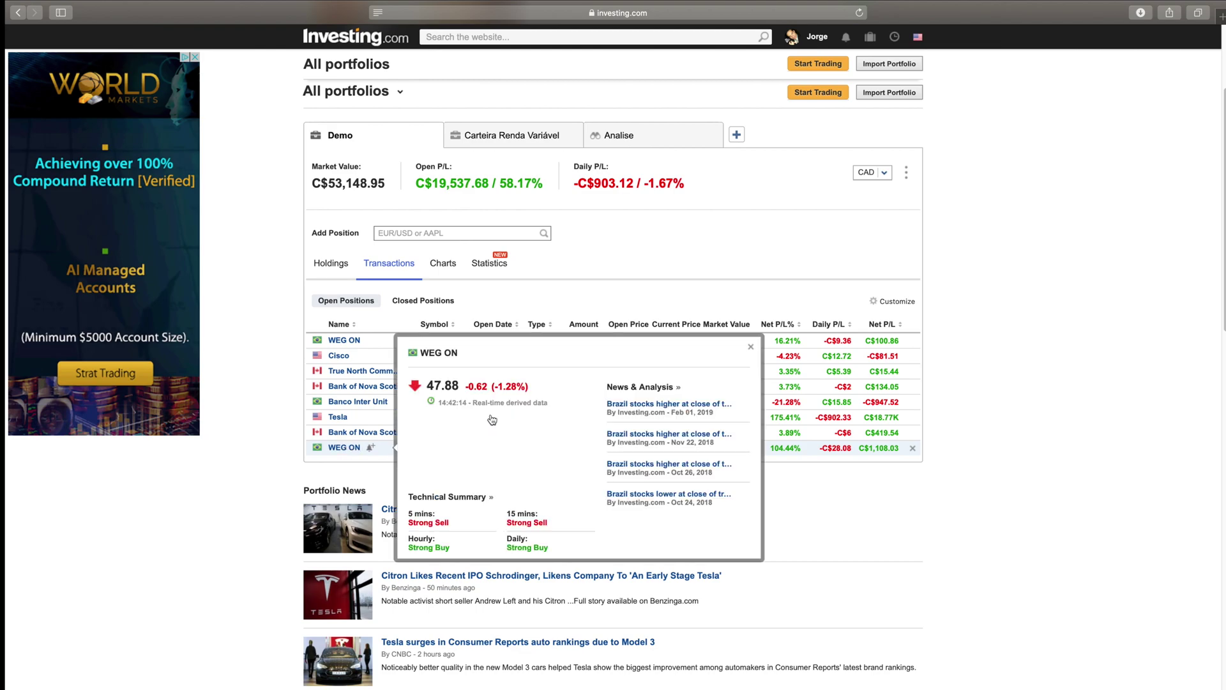
left_click(431, 307)
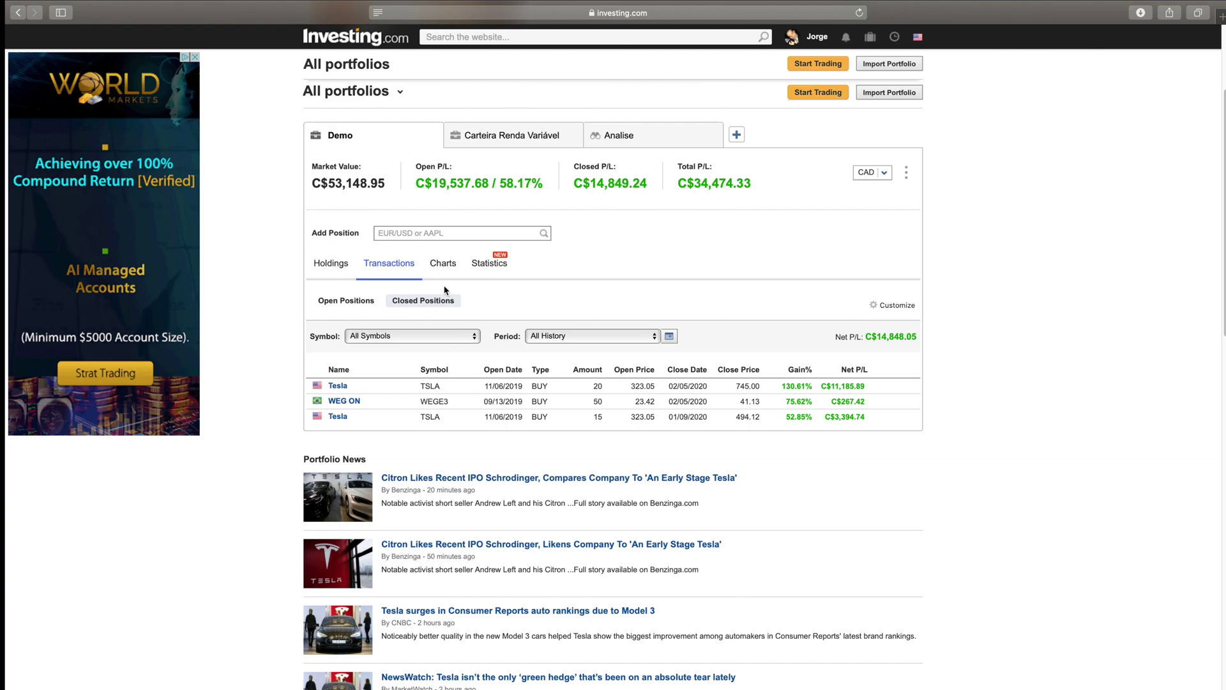
left_click(362, 301)
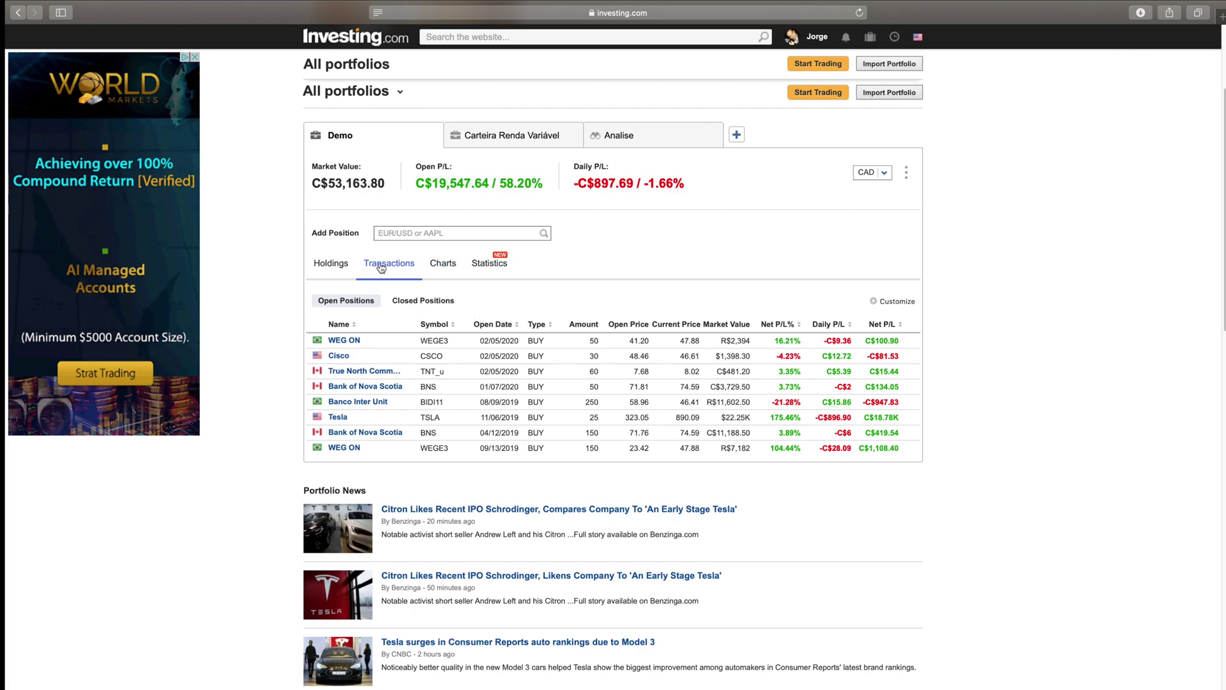
Open the portfolio charts and view CSCO, WEGE3 and BNS on the 1-hour timeframe.
left_click(449, 269)
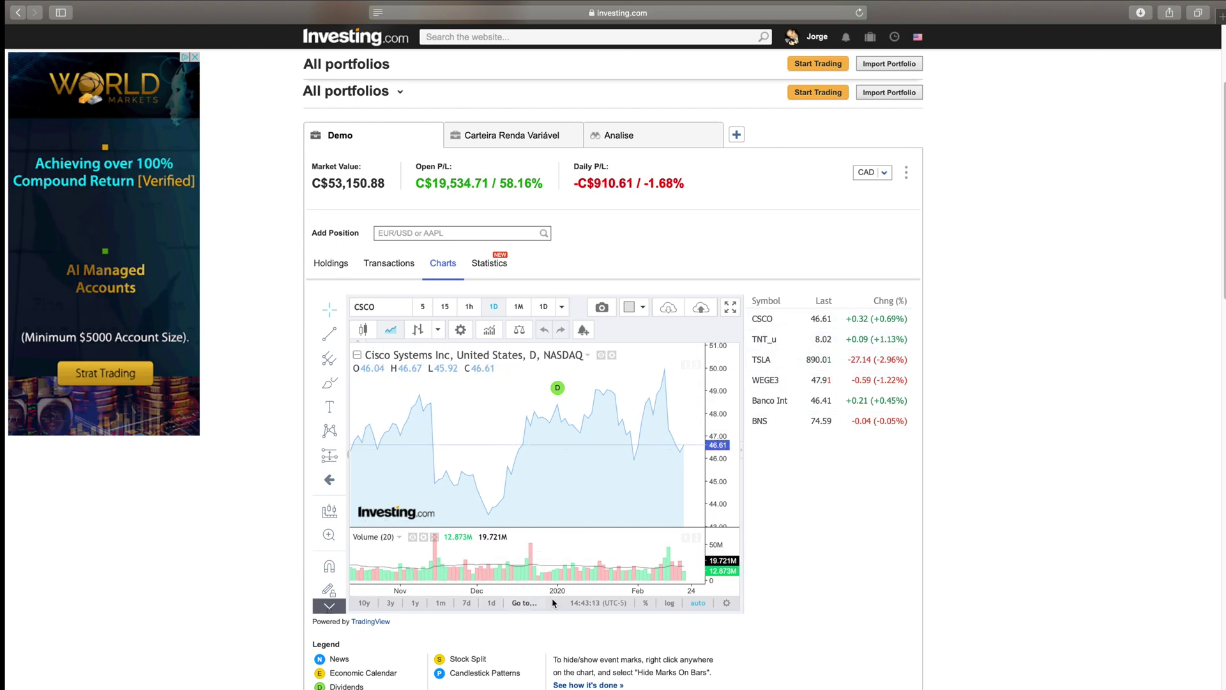
left_click(445, 307)
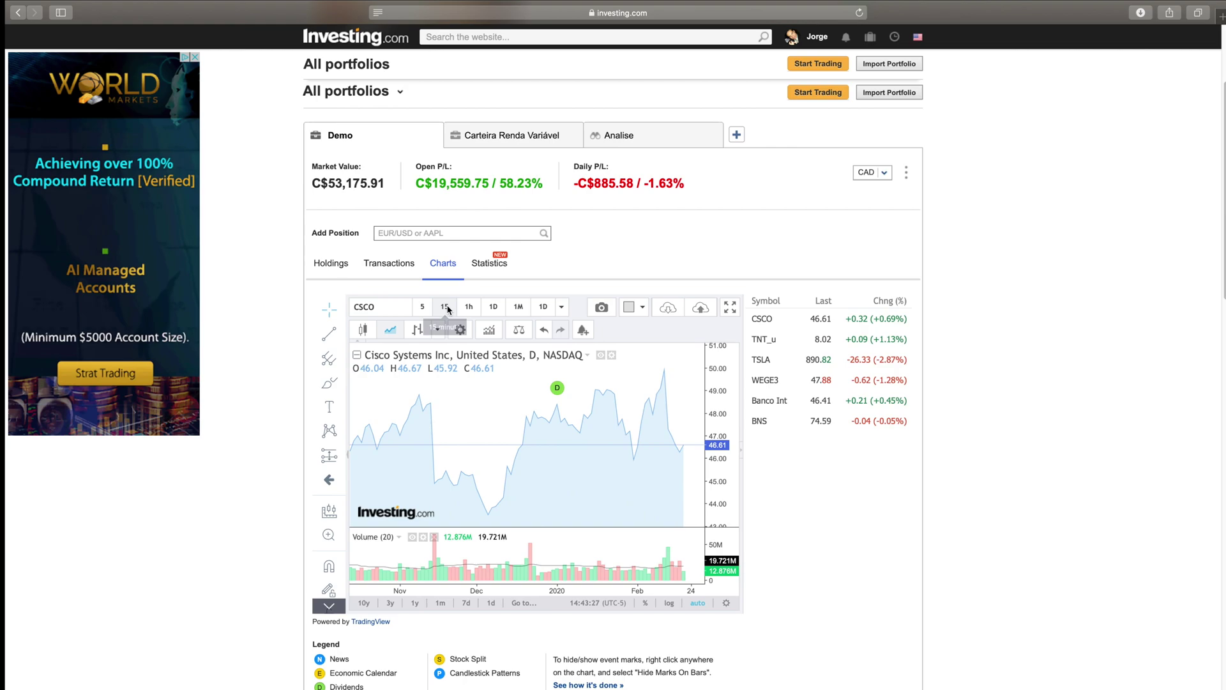
left_click(468, 307)
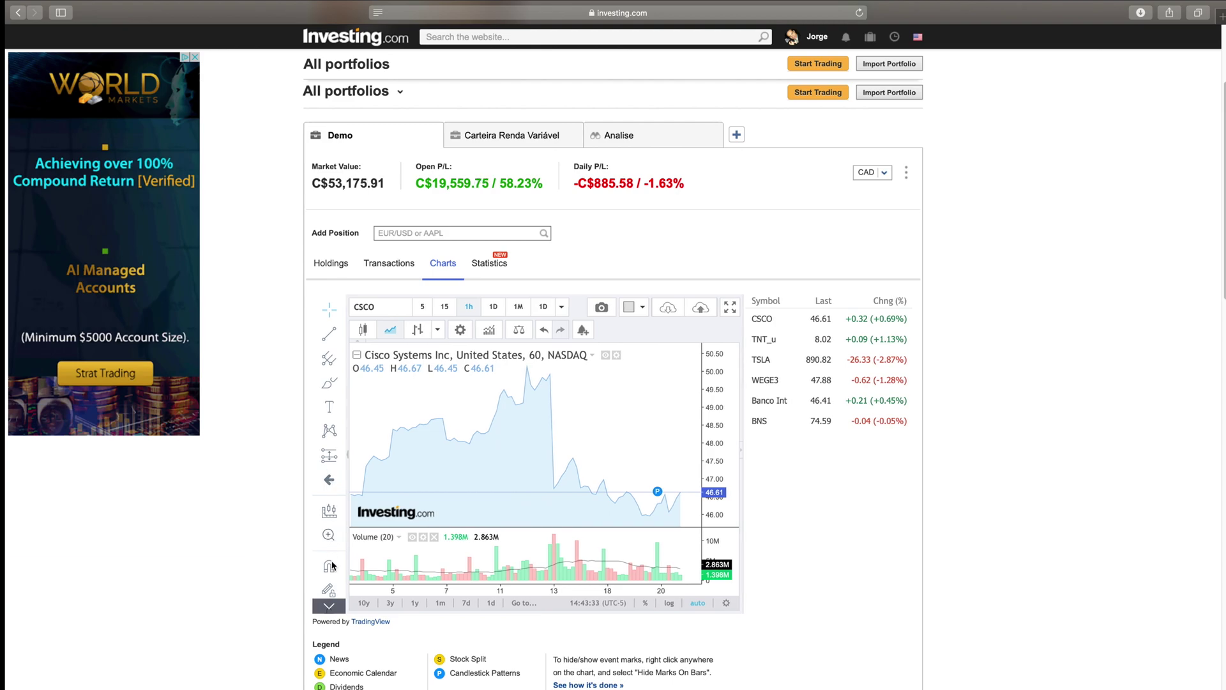
left_click(767, 380)
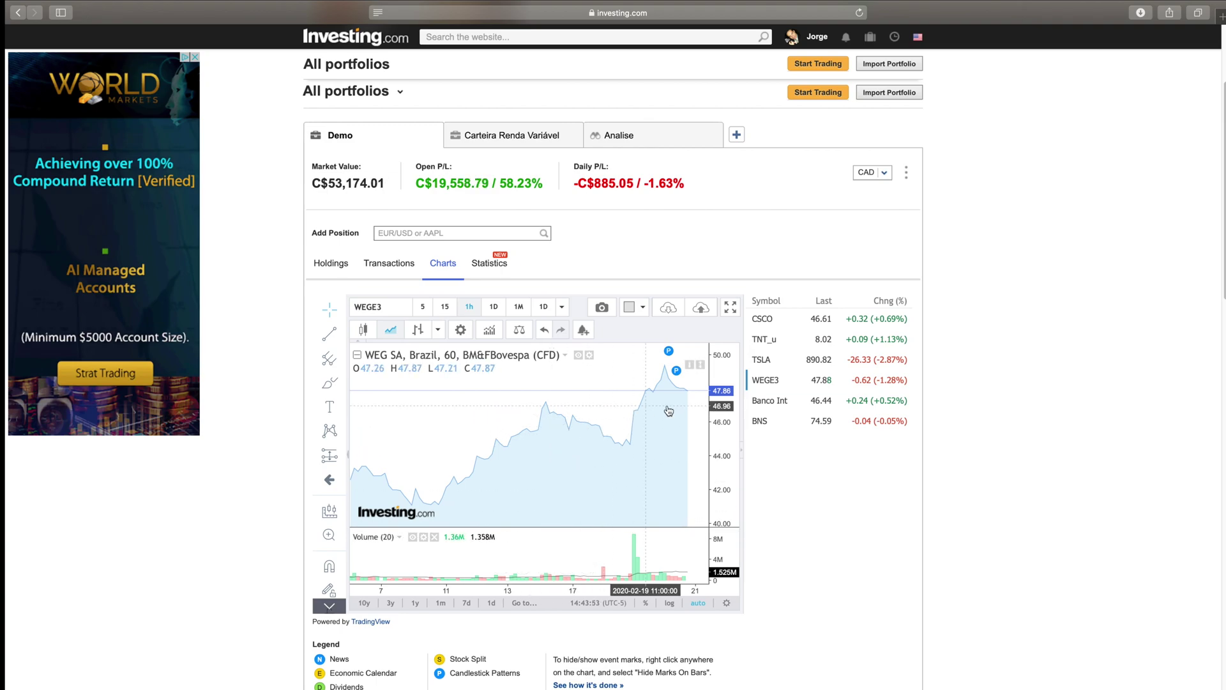
left_click(770, 426)
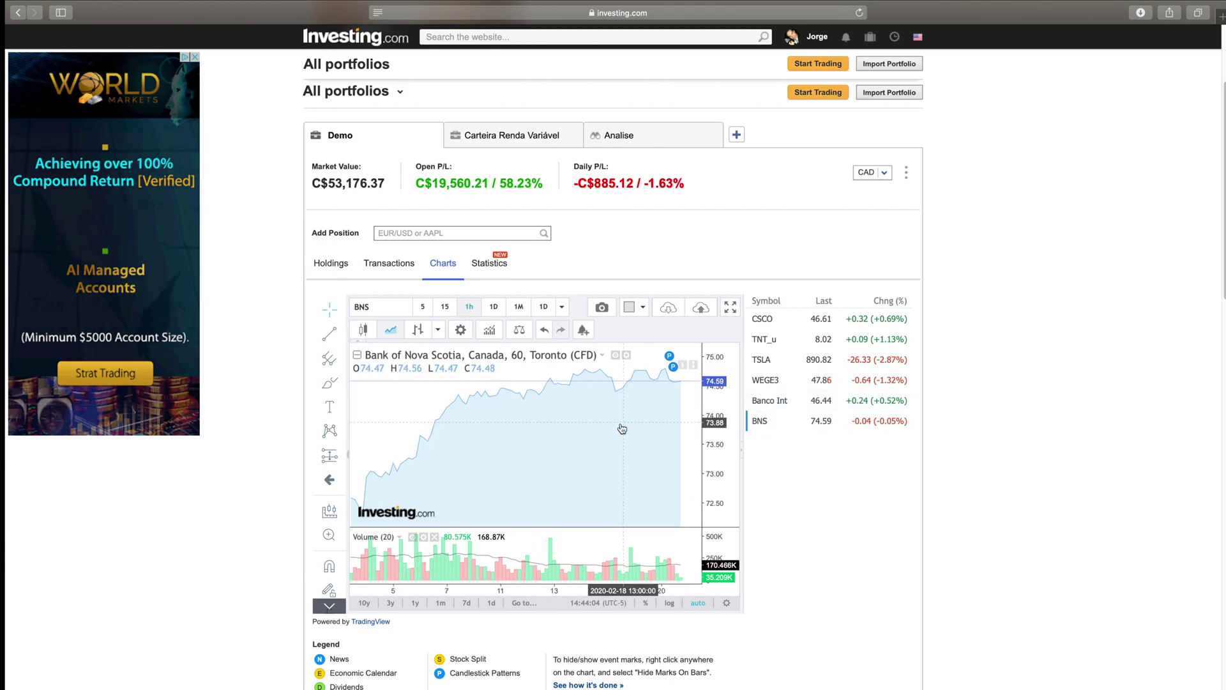
Set the BNS chart to the 1-month timeframe and inspect its candlestick pattern marker.
left_click(518, 307)
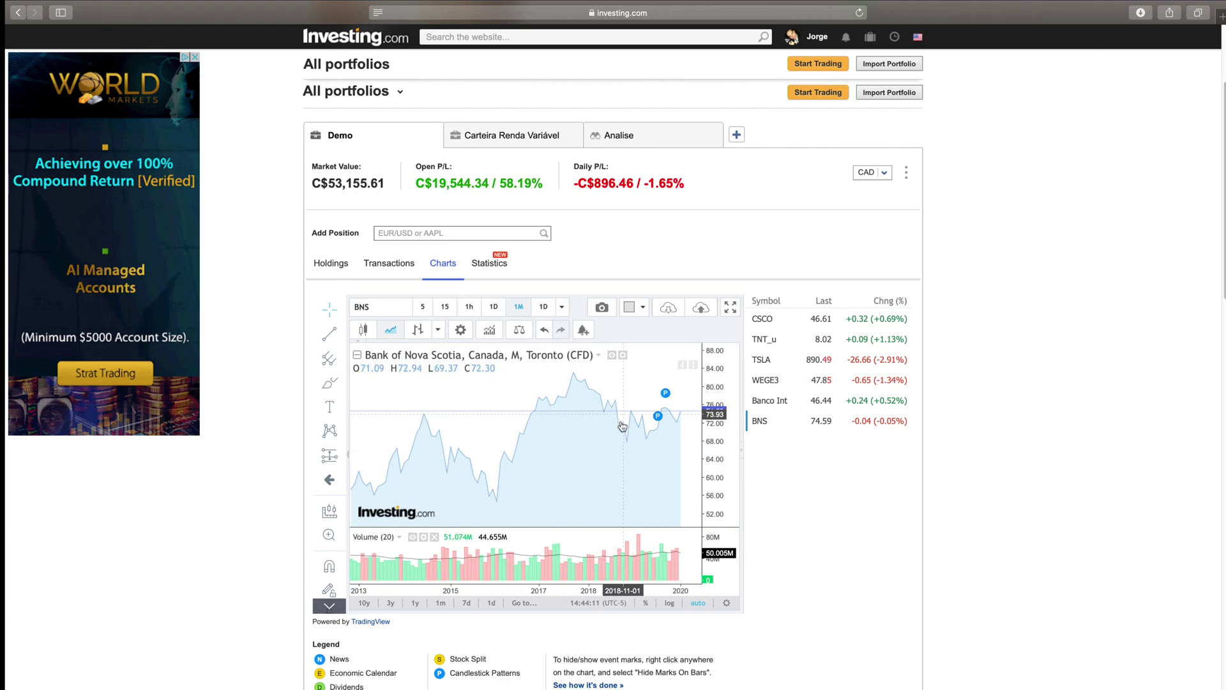
scroll(872, 637, "down", 1)
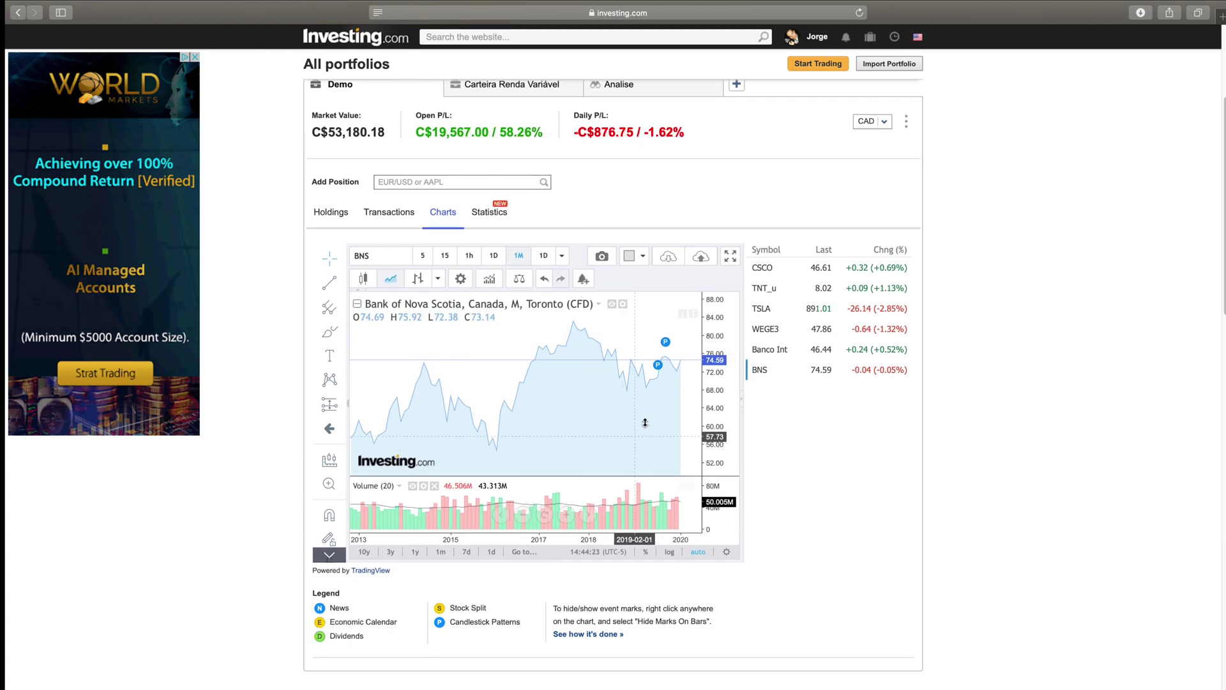
mouse_move(666, 348)
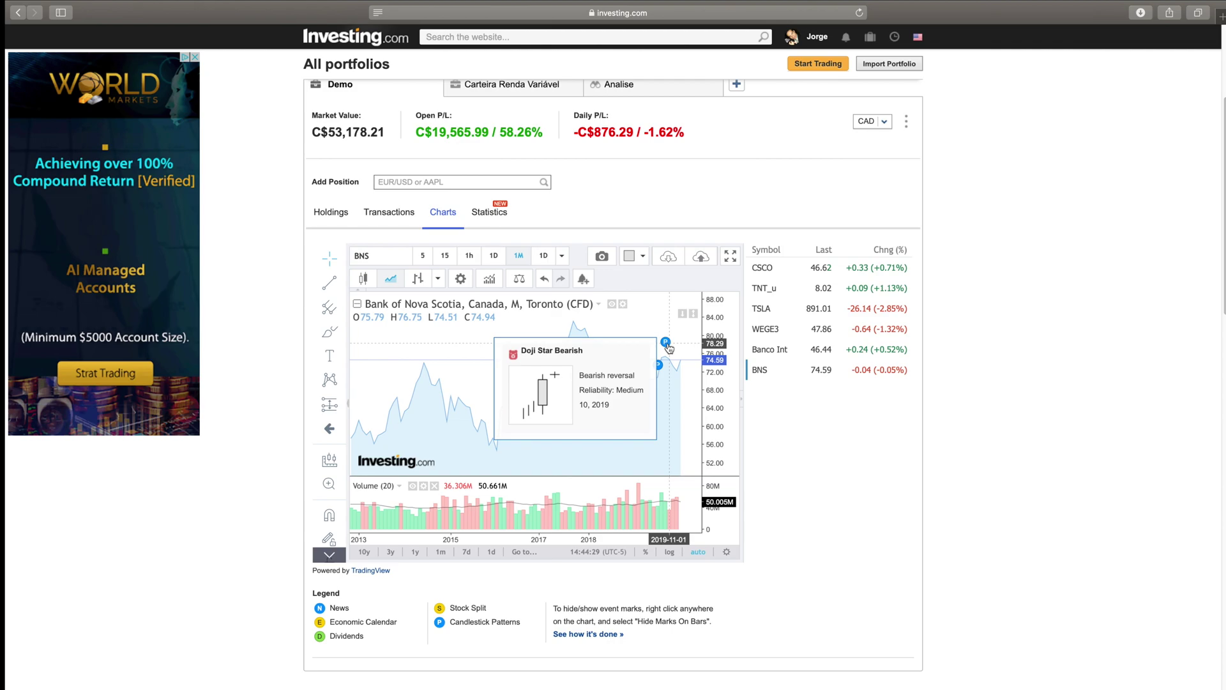
Set the BNS chart to the 1-day timeframe and inspect its dividend marker.
key("1")
key("d")
key("Return")
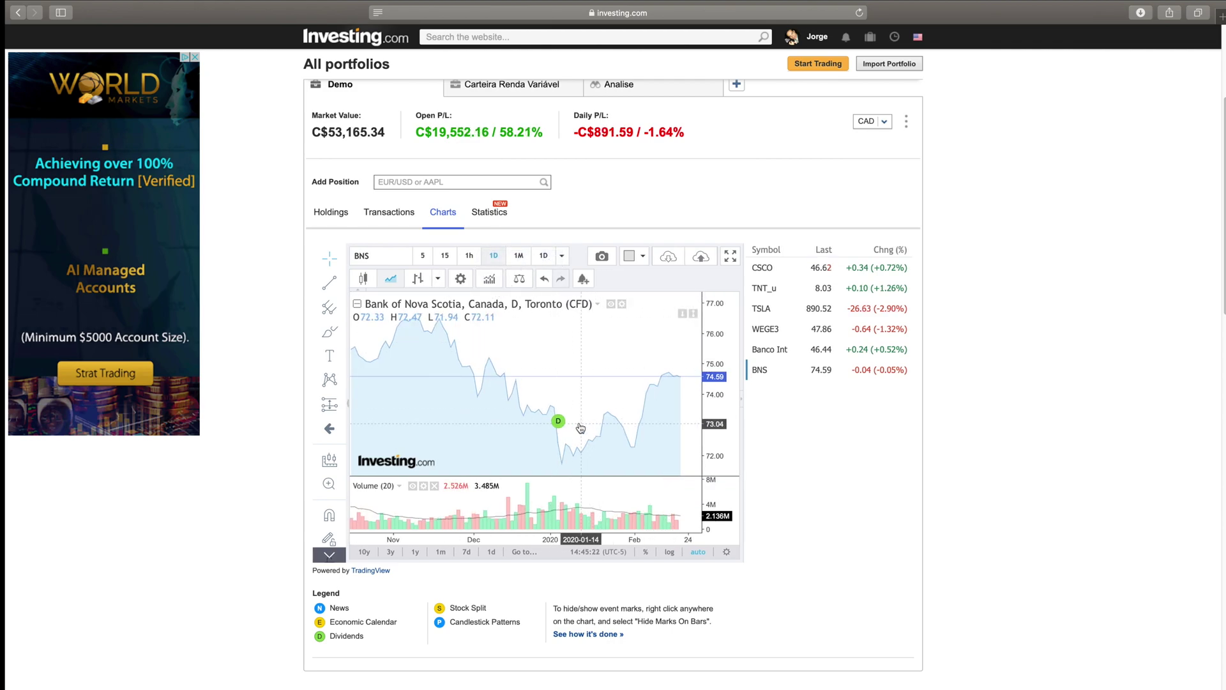
mouse_move(559, 423)
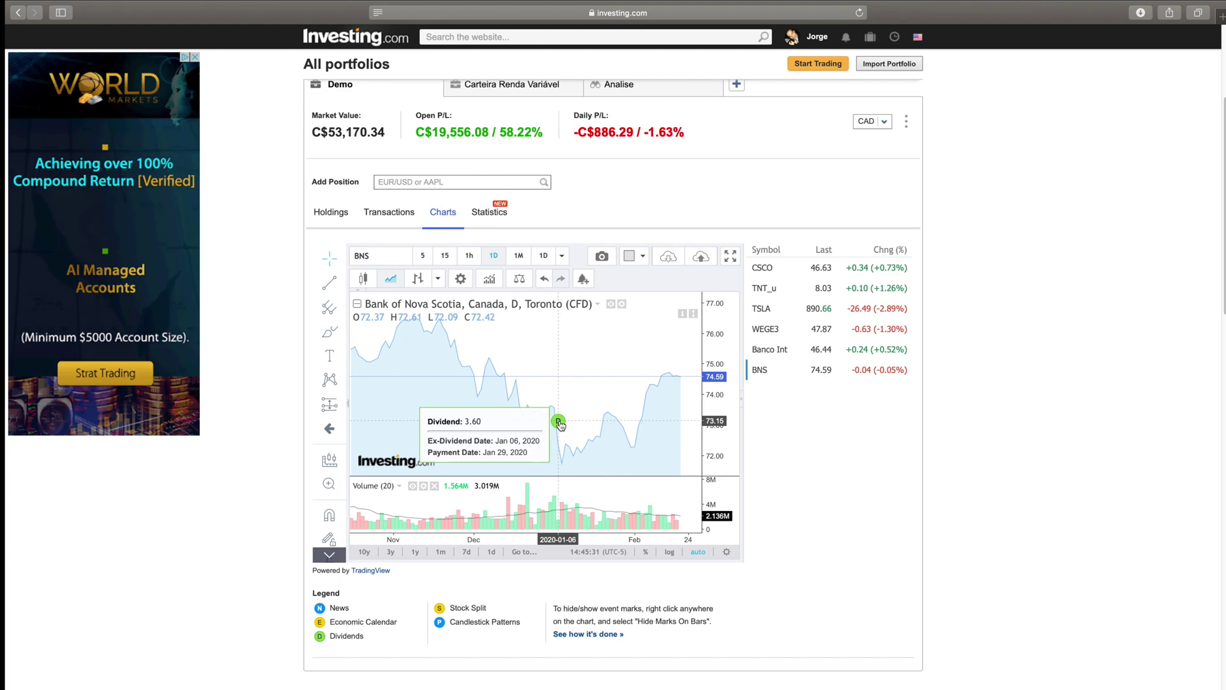
Display the TSLA chart on the 15-minute timeframe and read its news markers.
left_click(446, 256)
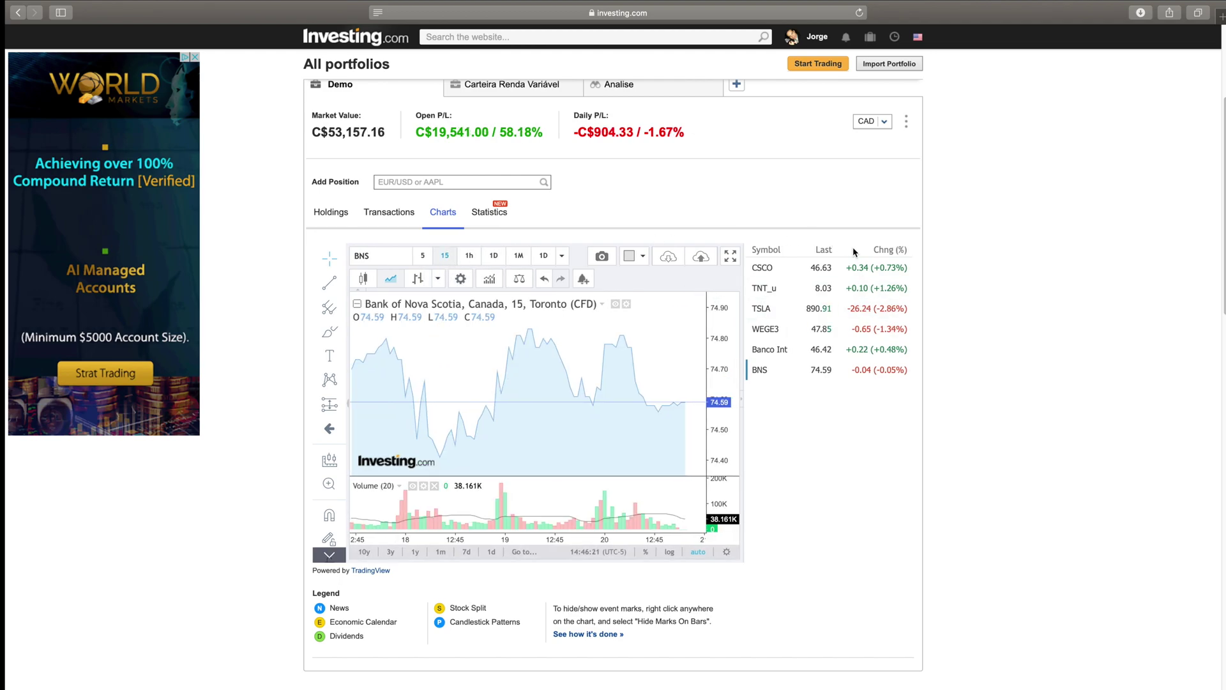
left_click(777, 313)
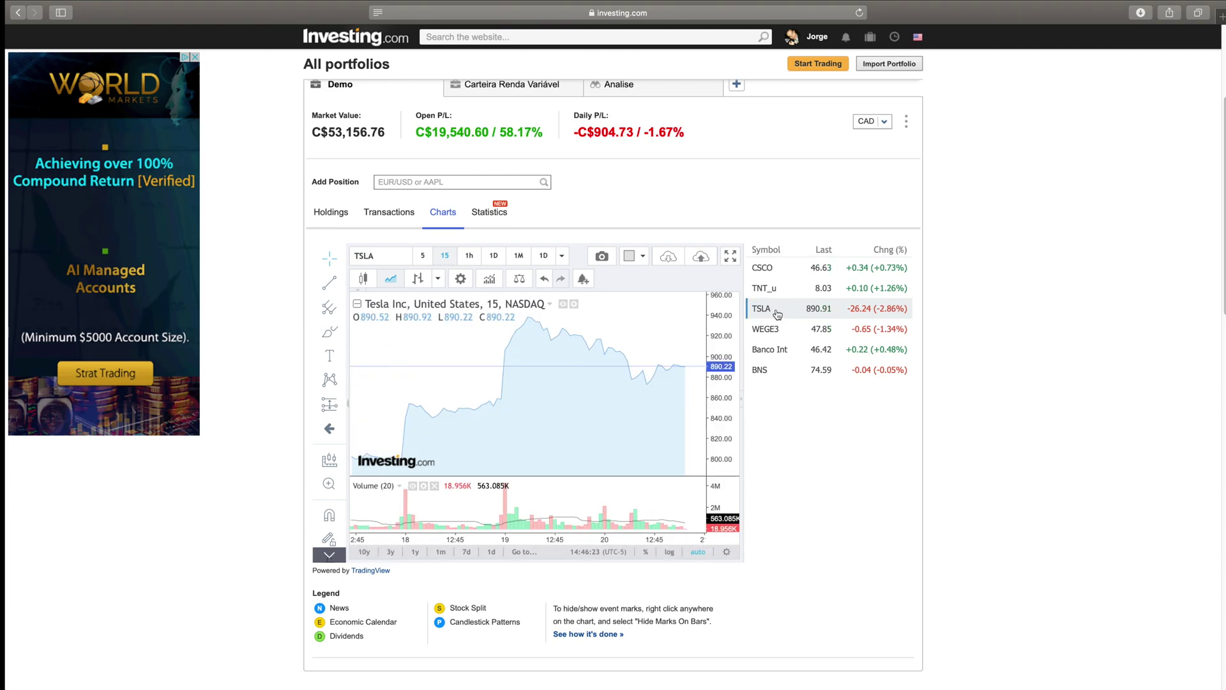
mouse_move(422, 394)
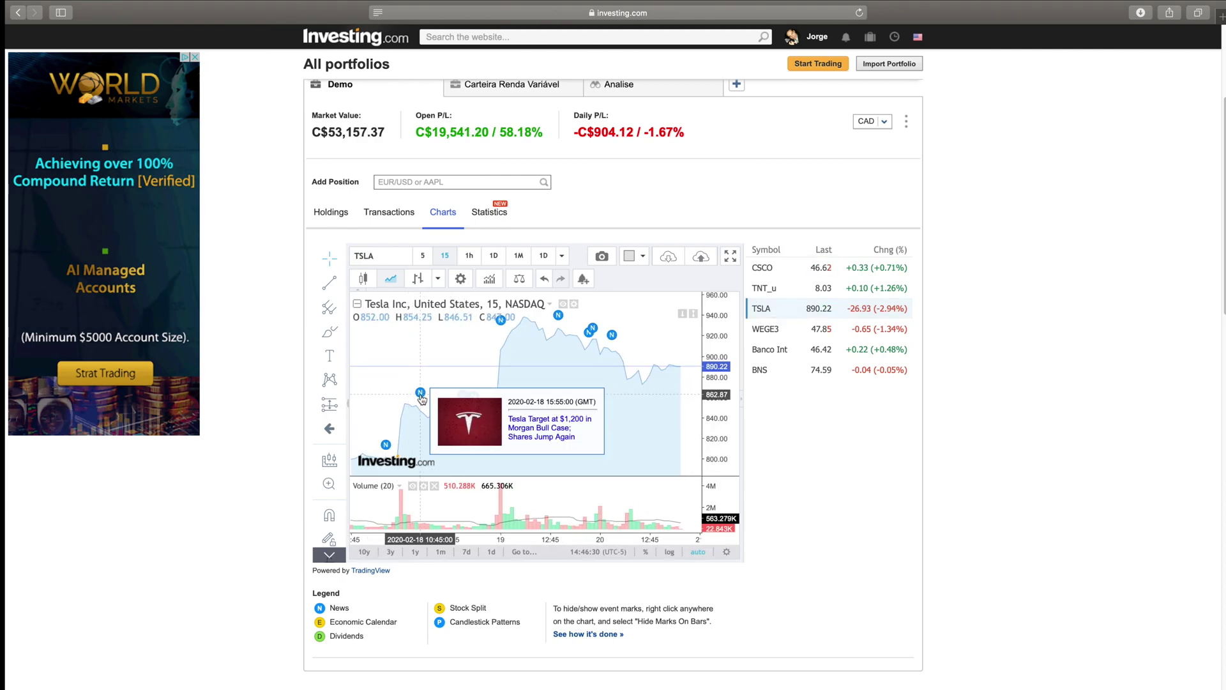
mouse_move(613, 336)
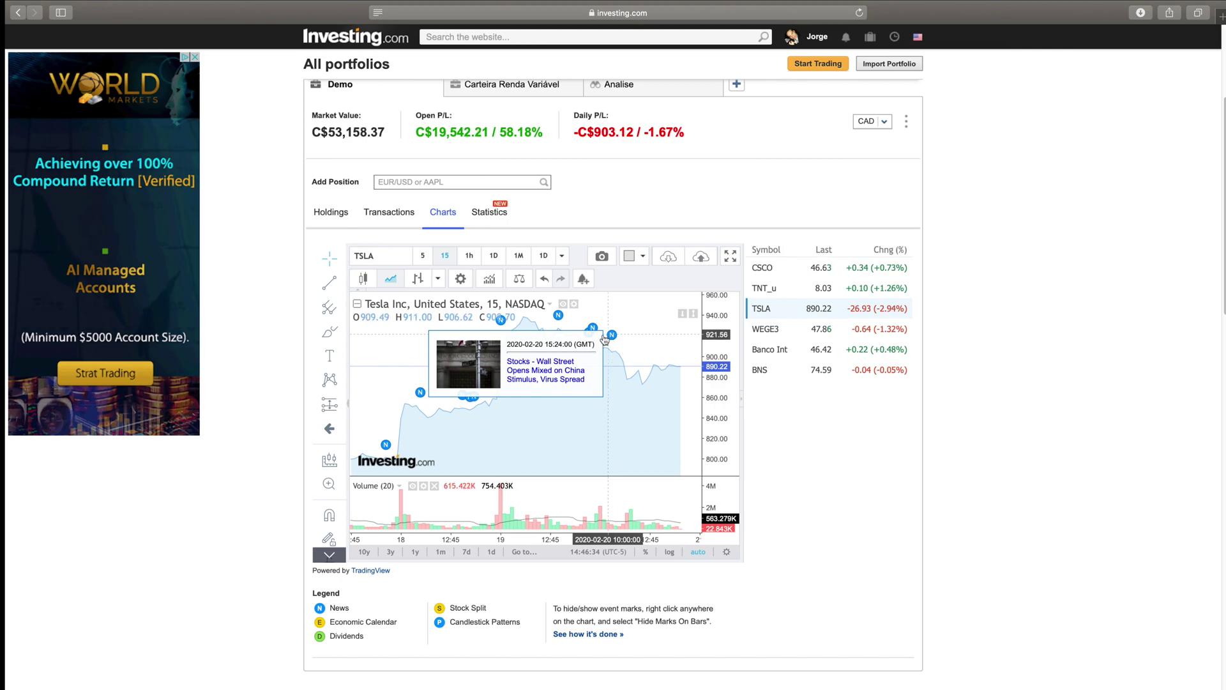
Open the portfolio statistics and show the Revenue (P/L) chart as detailed open positions over 6M.
left_click(489, 213)
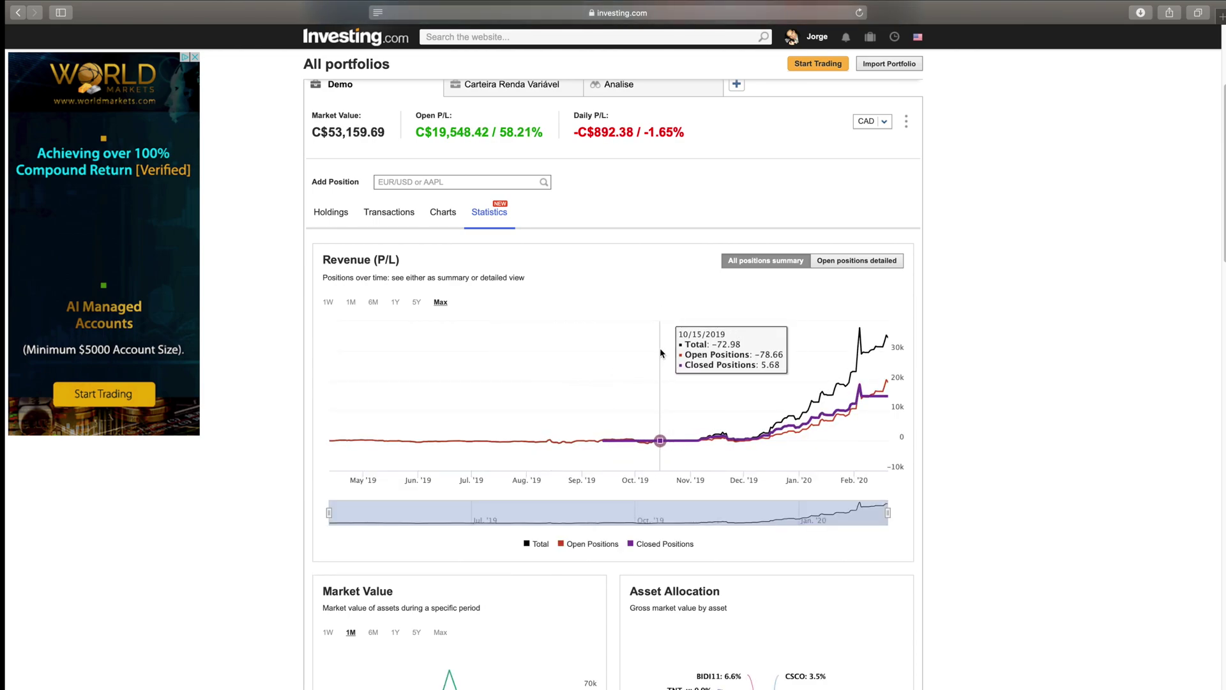
scroll(486, 410, "down", 2)
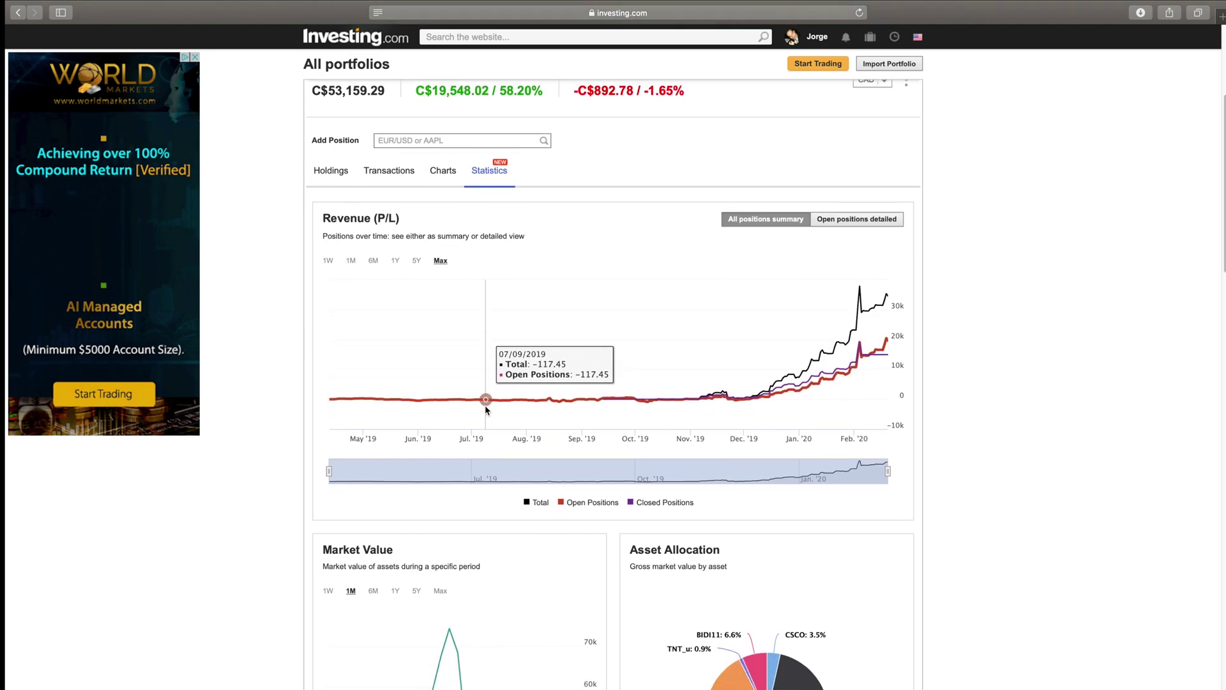
scroll(485, 405, "up", 2)
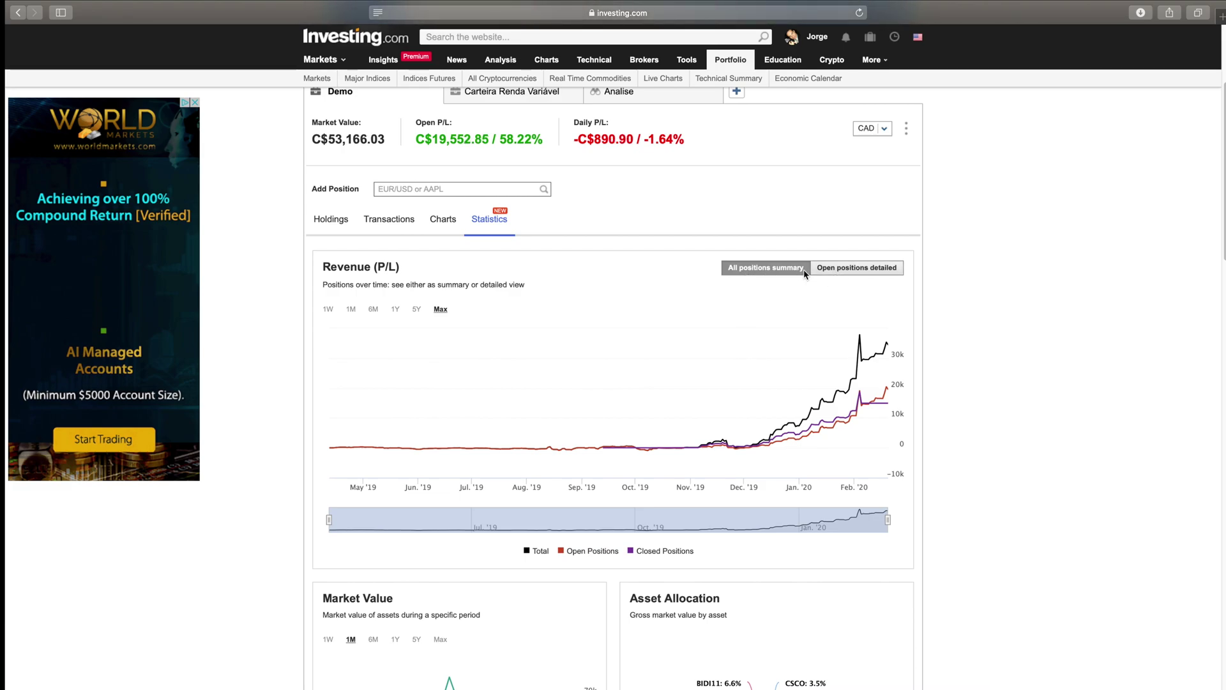
left_click(846, 277)
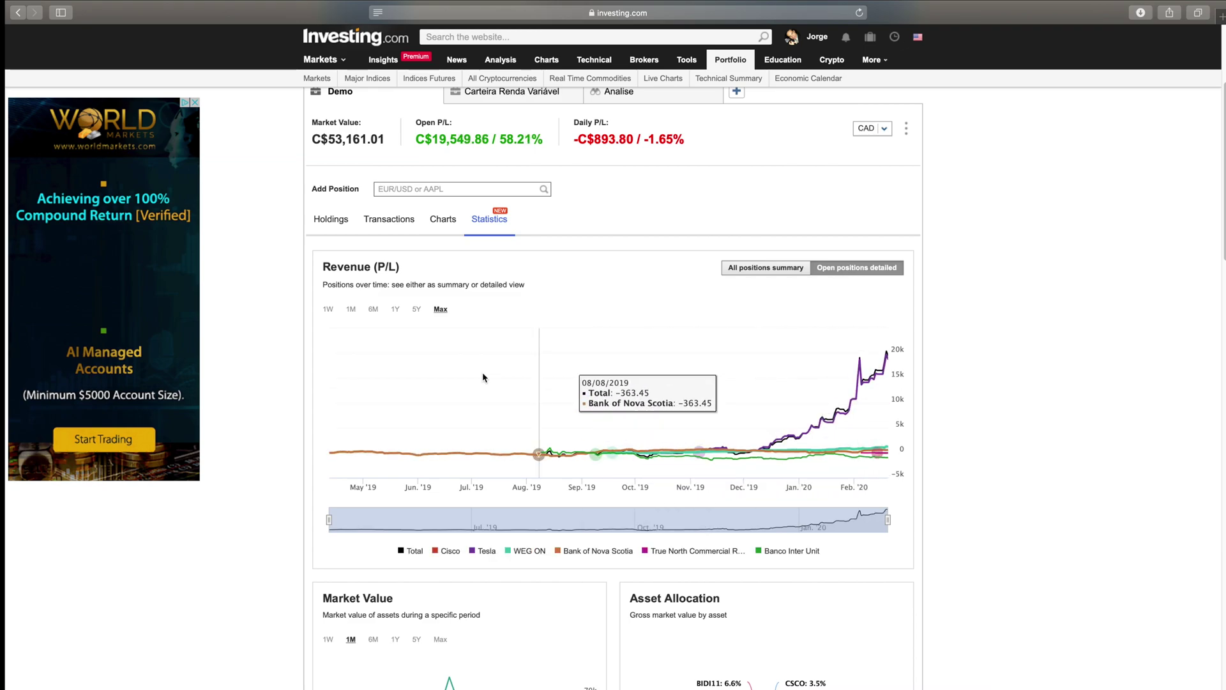
left_click(350, 309)
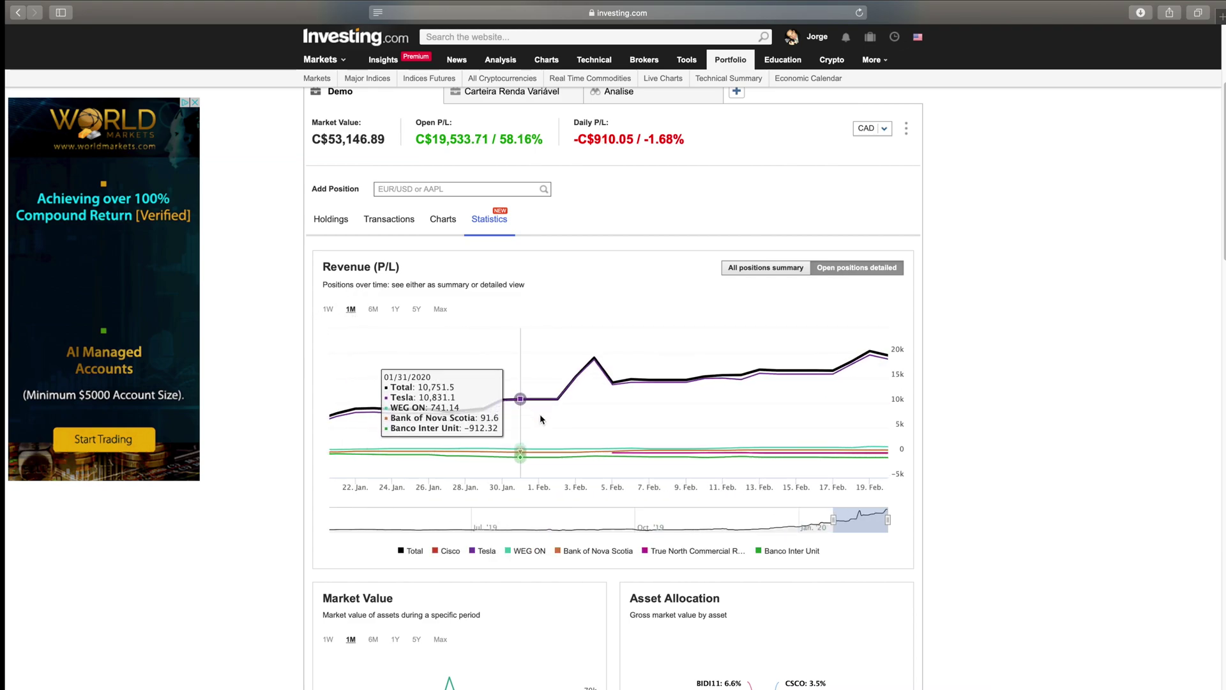
left_click(374, 310)
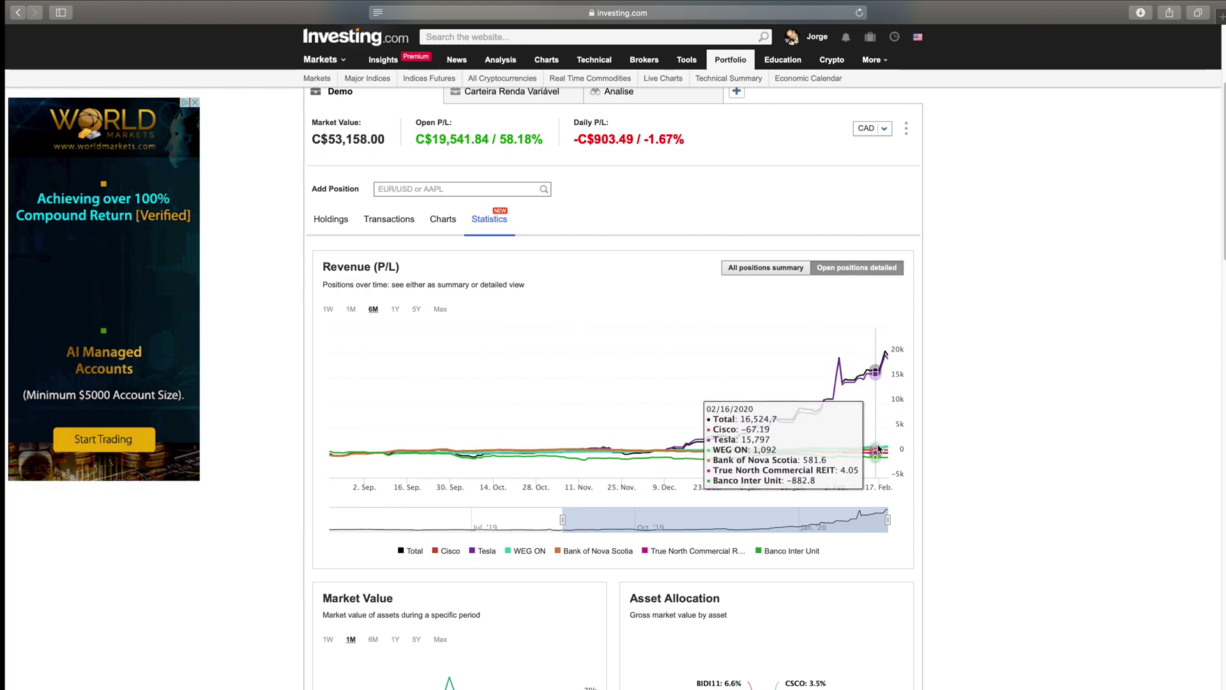
Hide the Tesla, WEG ON, Bank of Nova Scotia, True North, Banco Inter Unit, Cisco and Total series in the revenue chart.
left_click(487, 552)
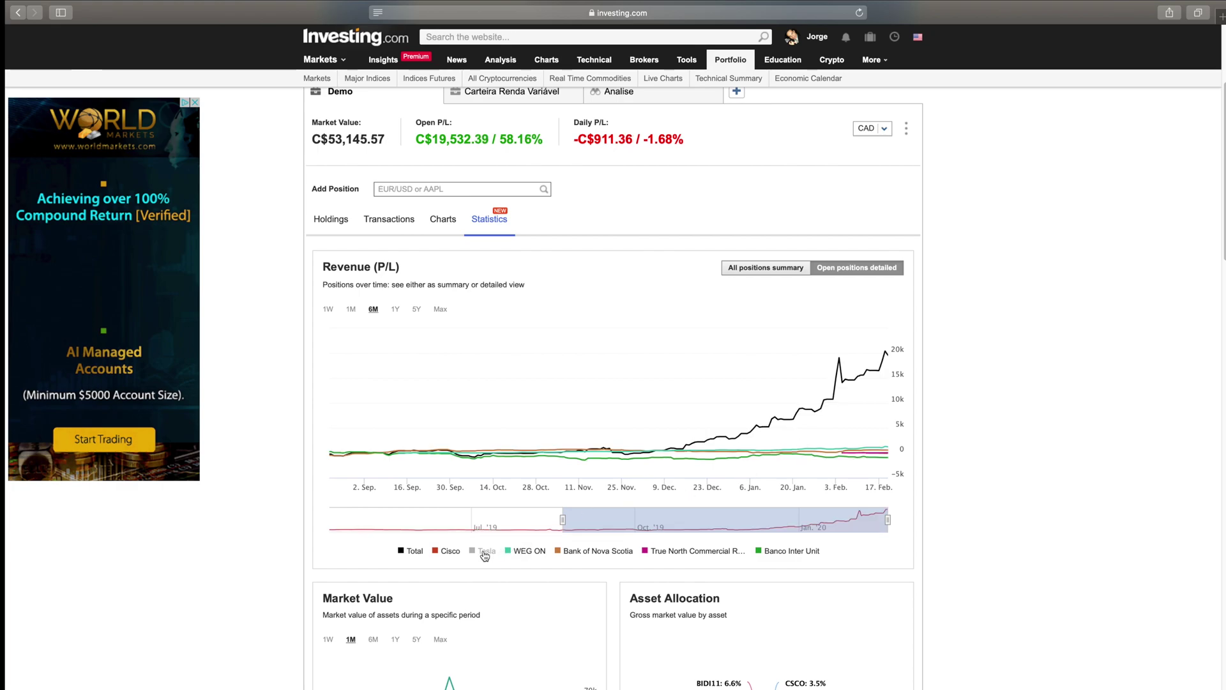
left_click(525, 551)
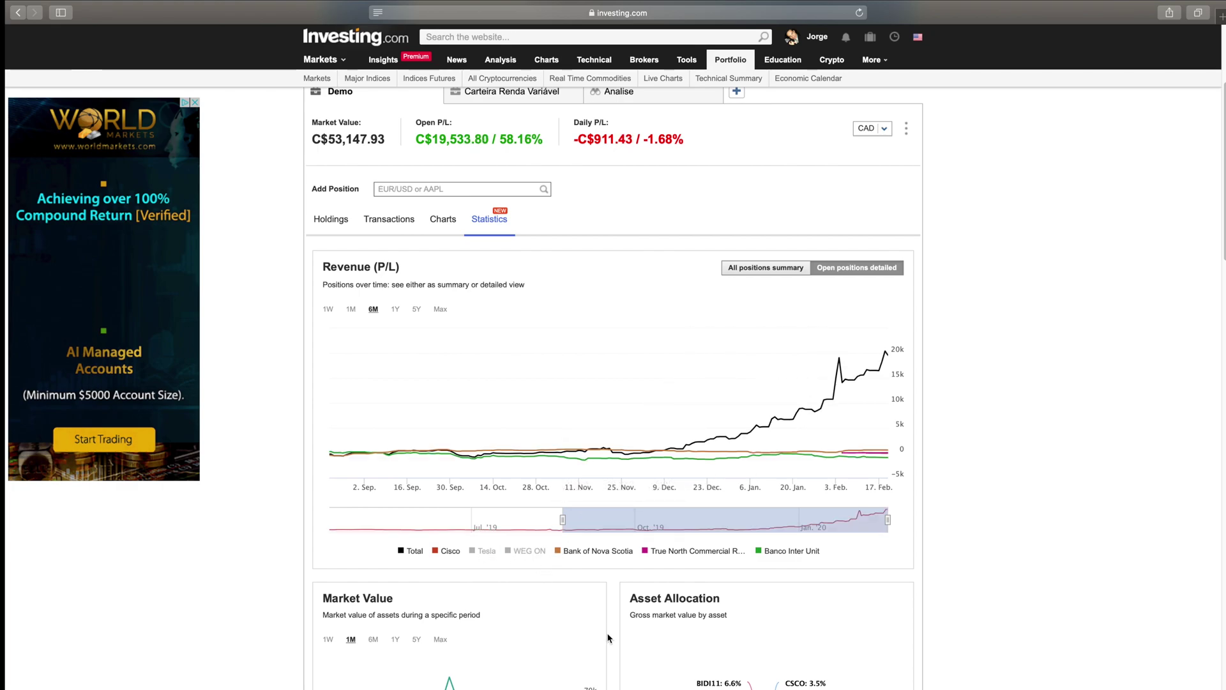
left_click(604, 552)
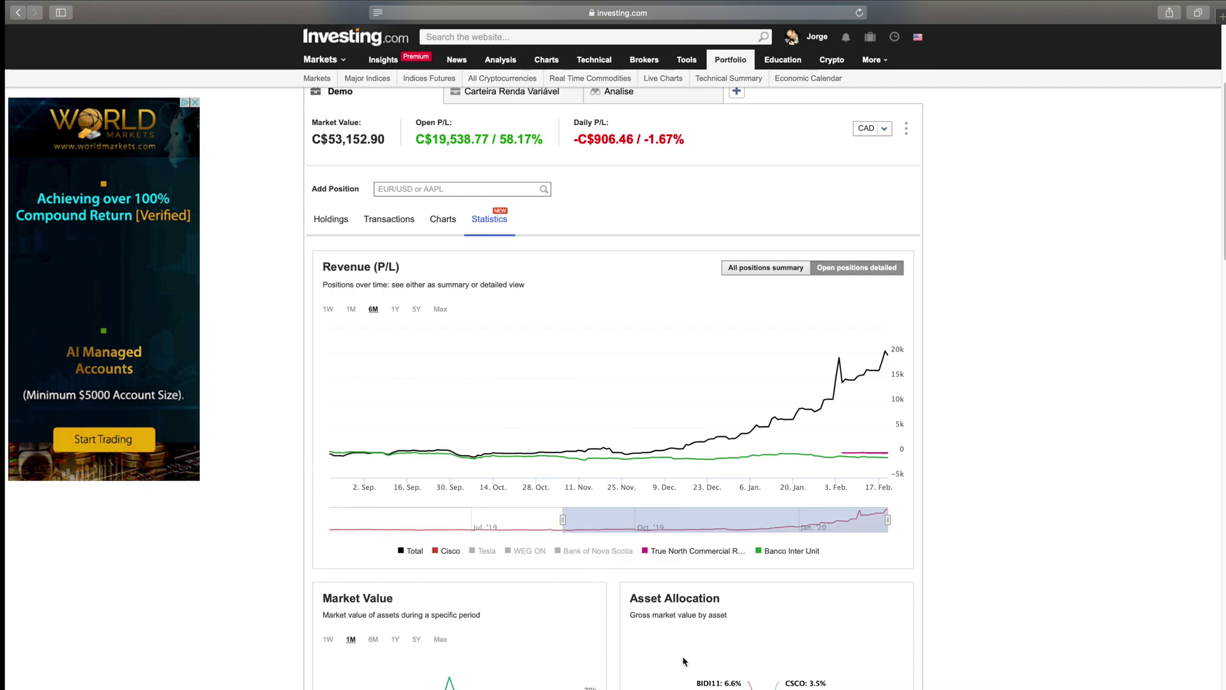
left_click(695, 553)
left_click(787, 551)
left_click(450, 550)
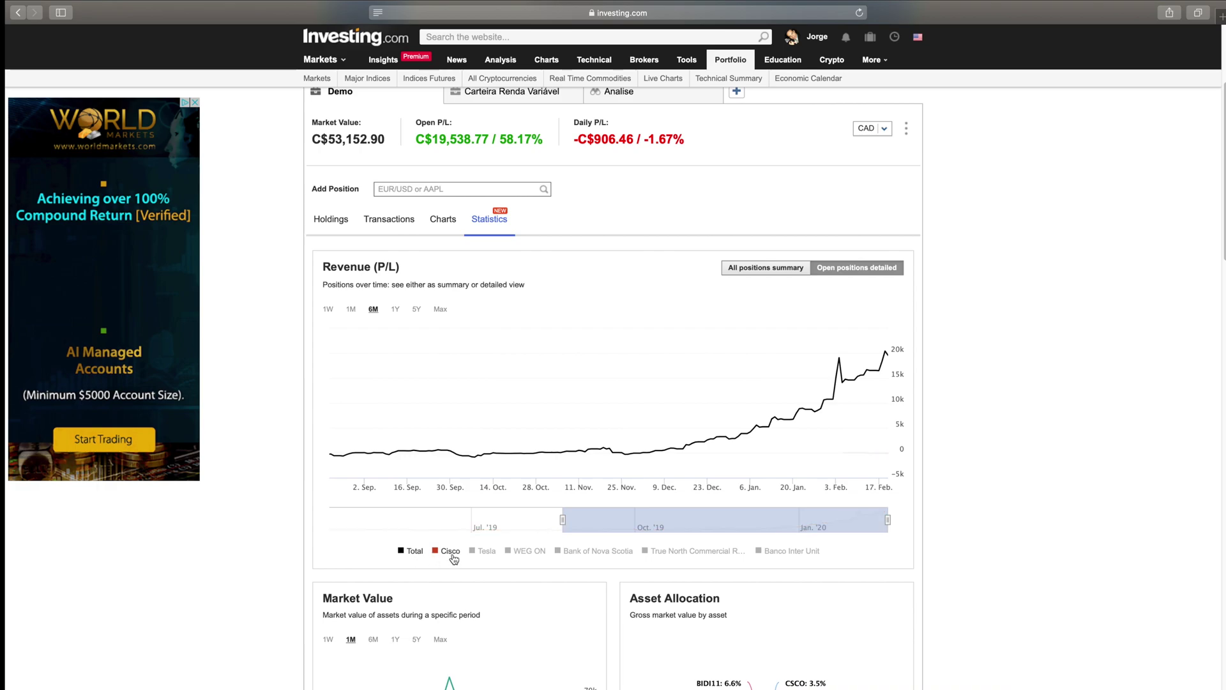
left_click(415, 553)
Show only the Bank of Nova Scotia, Banco Inter Unit and True North Commercial series in the revenue chart.
left_click(598, 551)
left_click(412, 553)
left_click(795, 553)
left_click(696, 551)
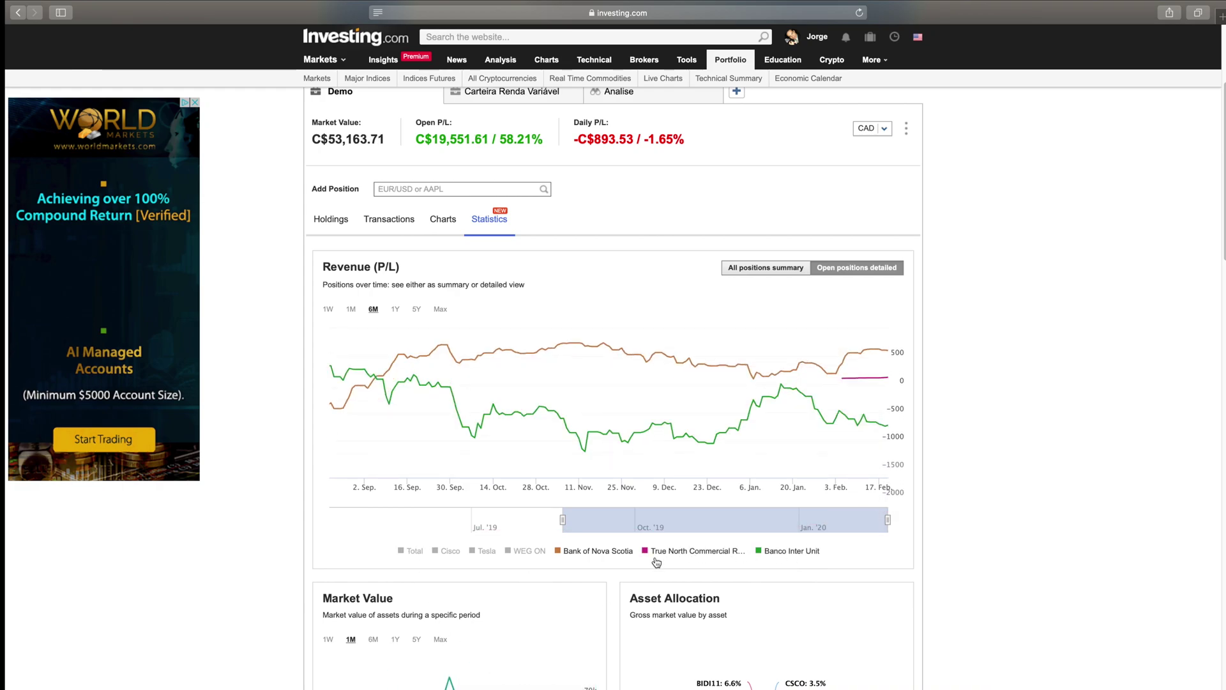
Restore the WEG ON, Tesla, Cisco and Total series in the revenue chart.
left_click(516, 553)
left_click(487, 553)
left_click(450, 553)
left_click(409, 553)
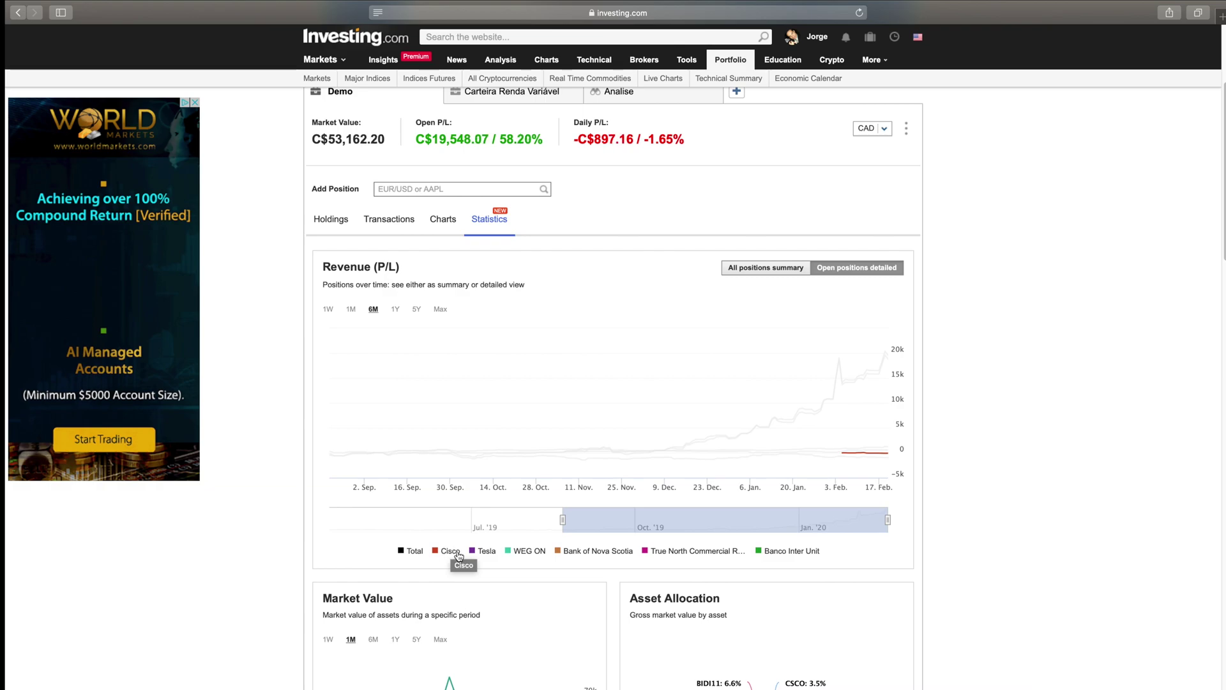
scroll(588, 585, "down", 5)
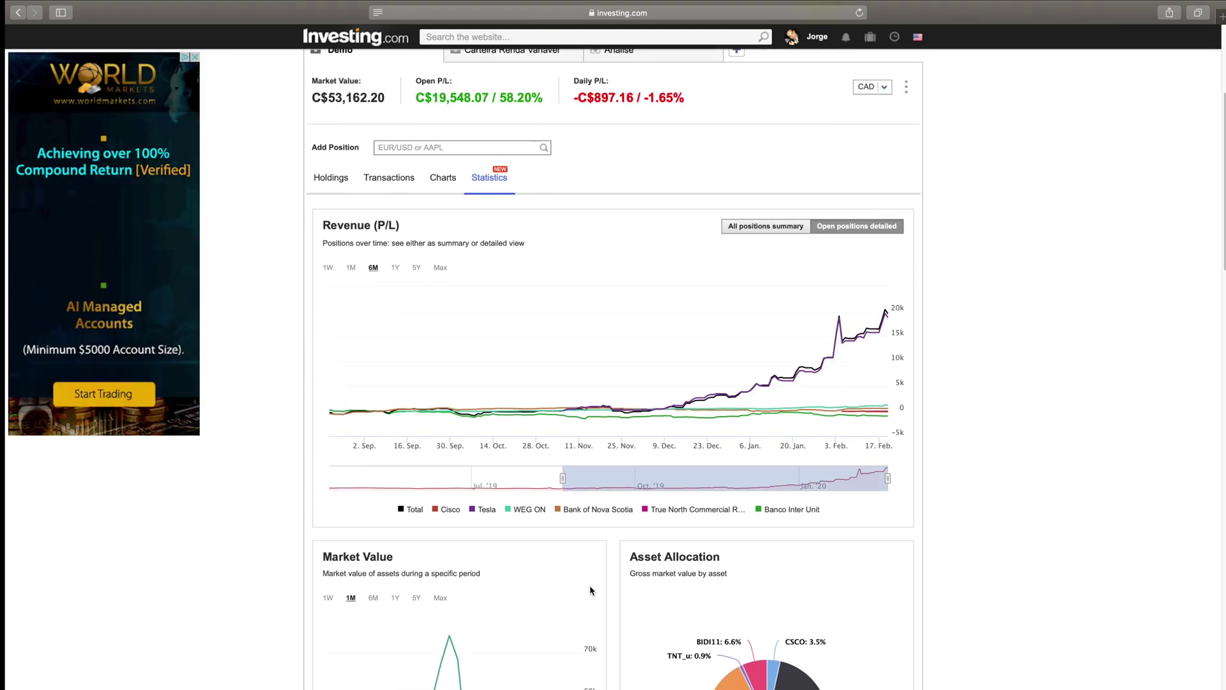
Set the Market Value chart to a 1Y period and exclude closed positions.
scroll(590, 590, "down", 3)
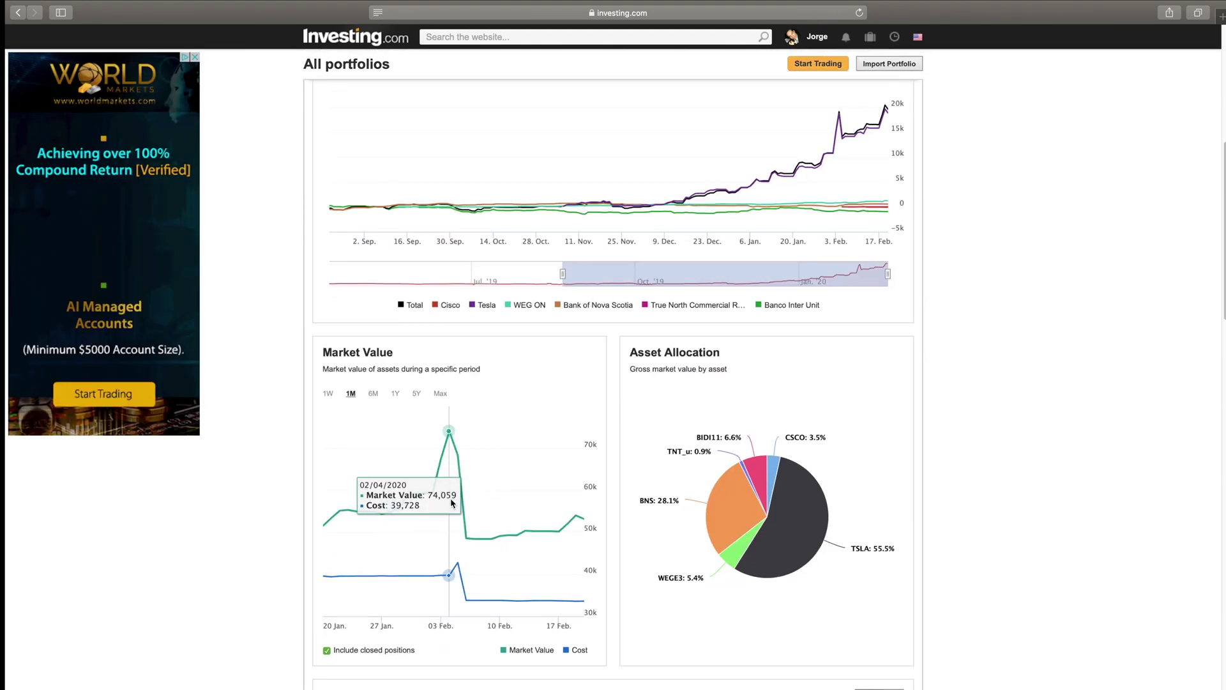
left_click(374, 384)
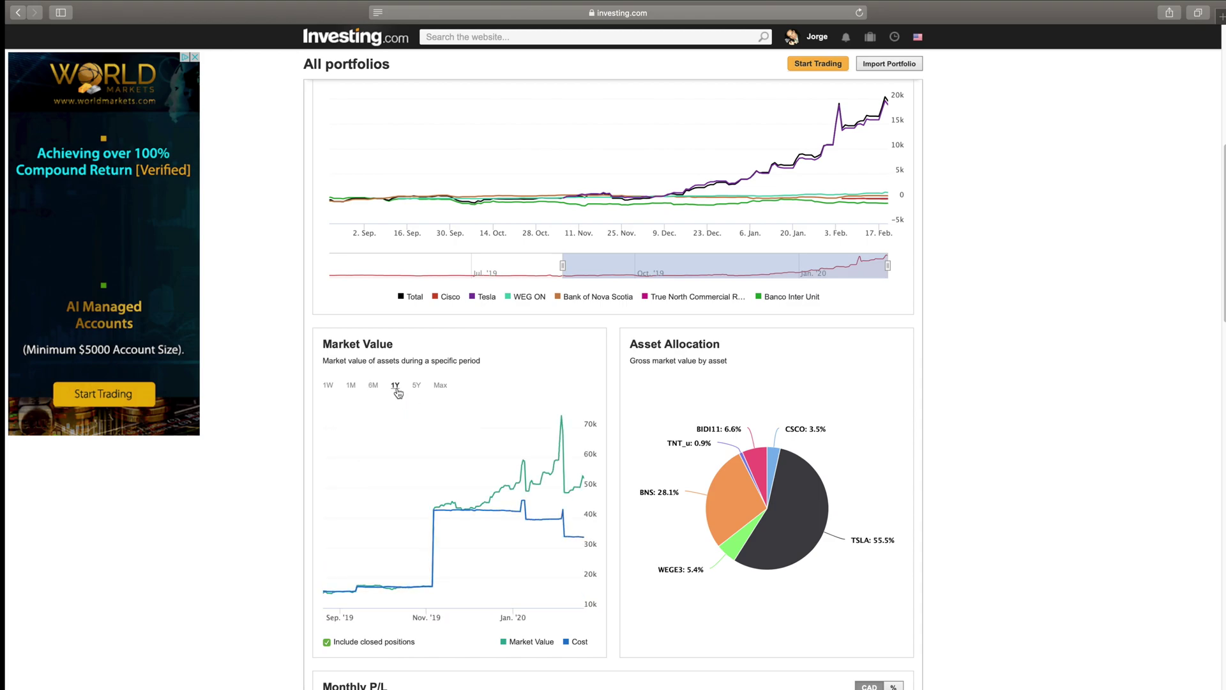
left_click(396, 385)
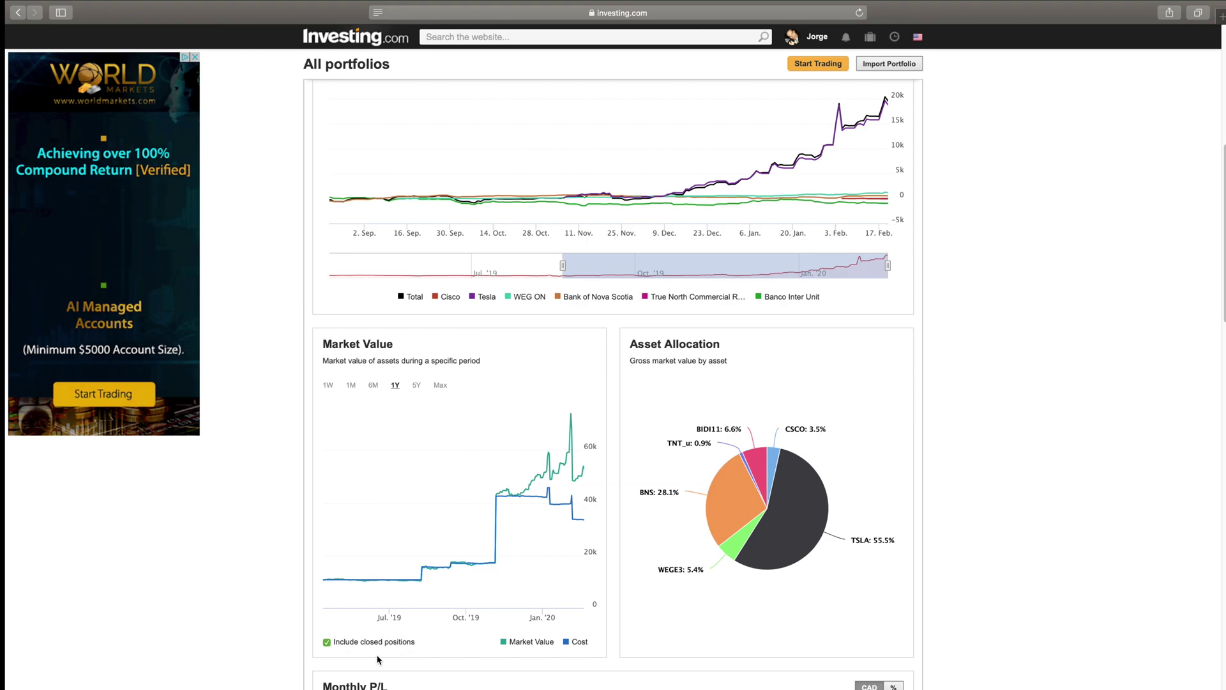
left_click(326, 642)
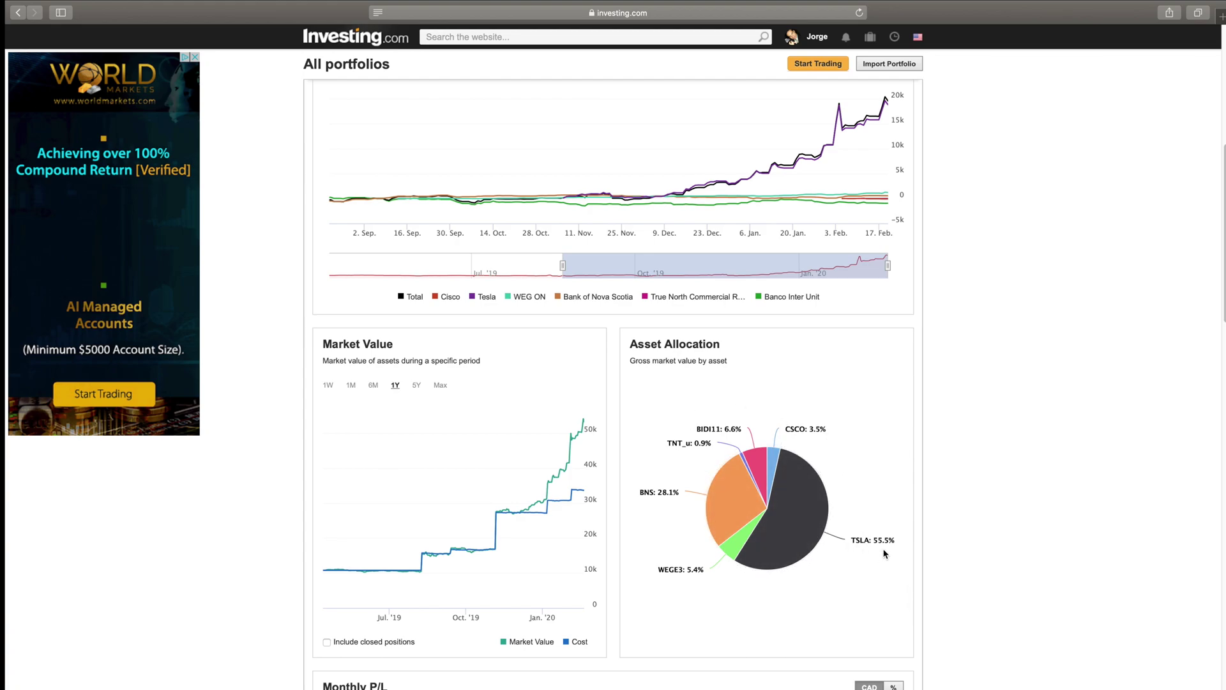
Pull out the TSLA and BNS slices of the Asset Allocation pie in turn and return the BNS slice to place.
left_click(790, 526)
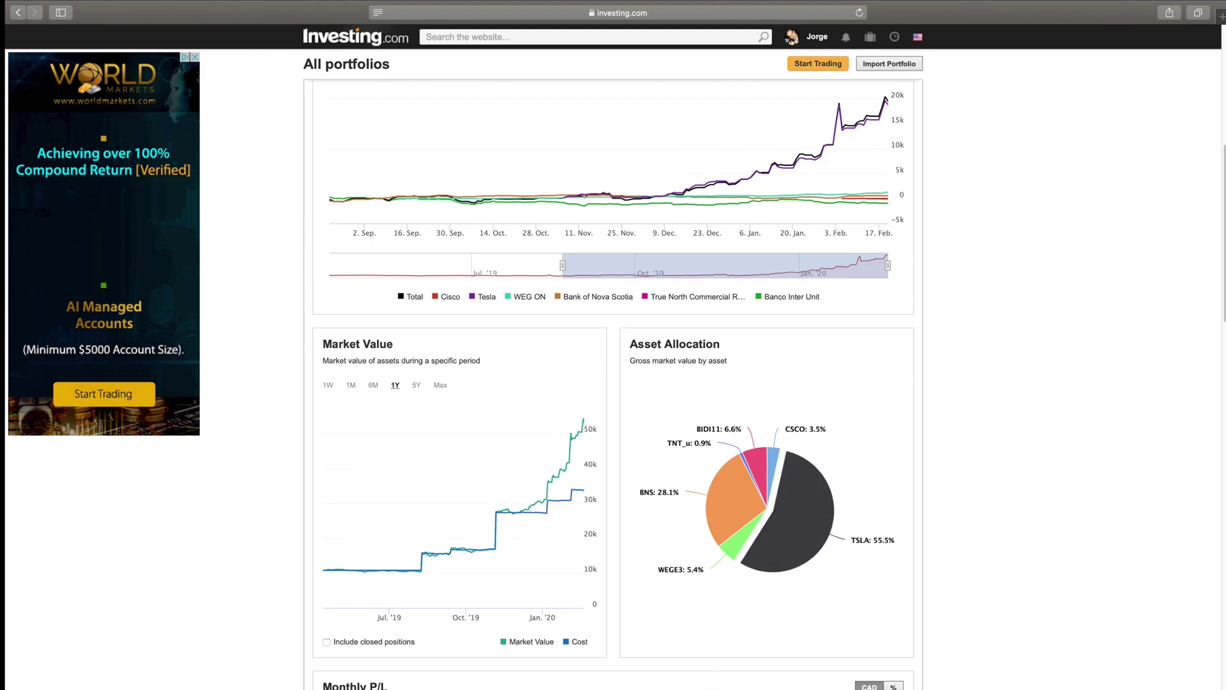
left_click(720, 501)
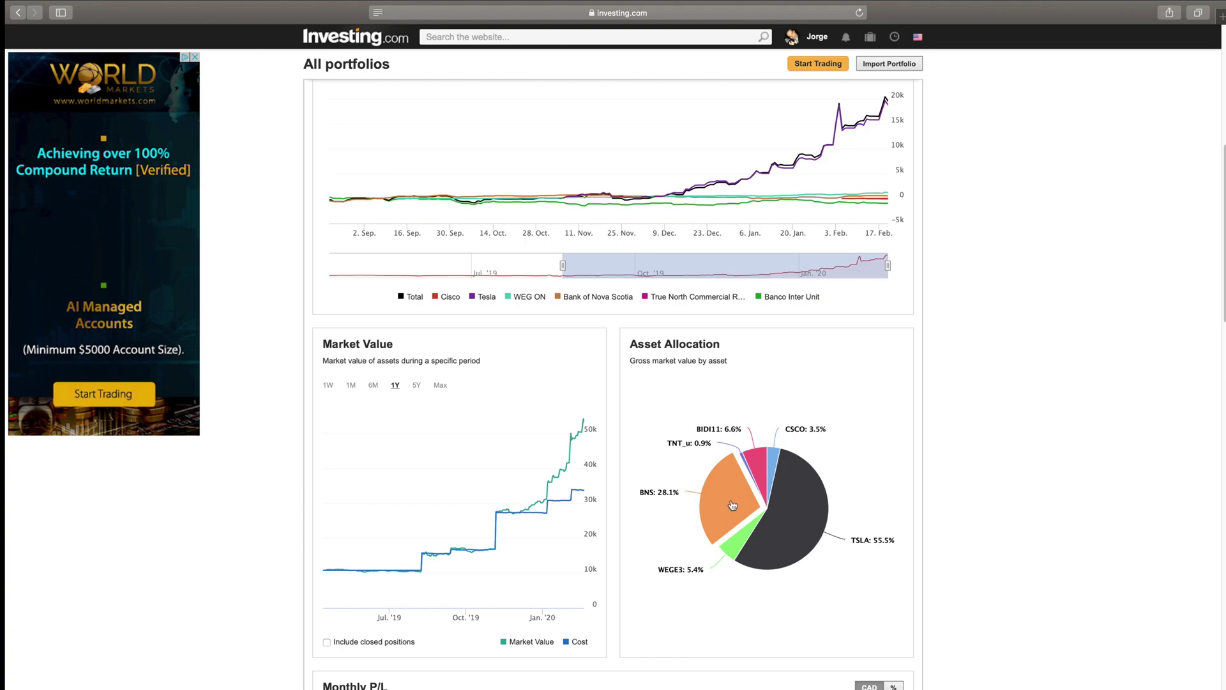
left_click(734, 505)
Display the Monthly P/L chart in percent and inspect the bars for Jan. '20, Feb. '20 and May '19.
scroll(673, 597, "down", 5)
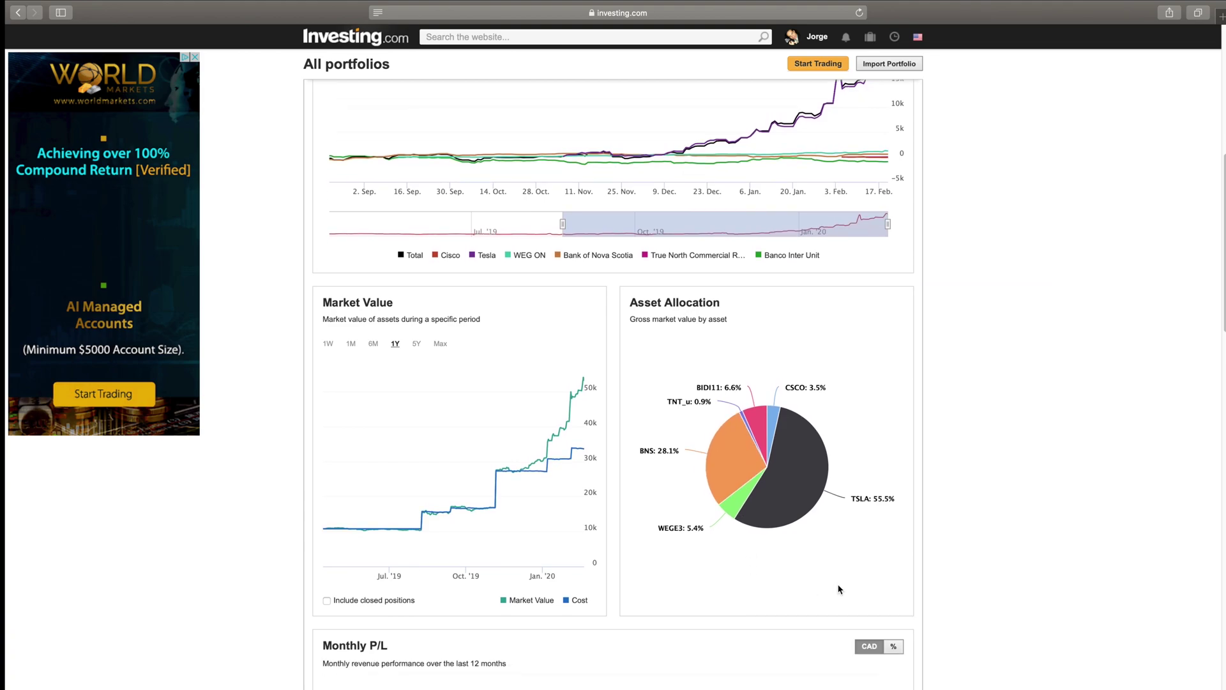
scroll(987, 582, "down", 3)
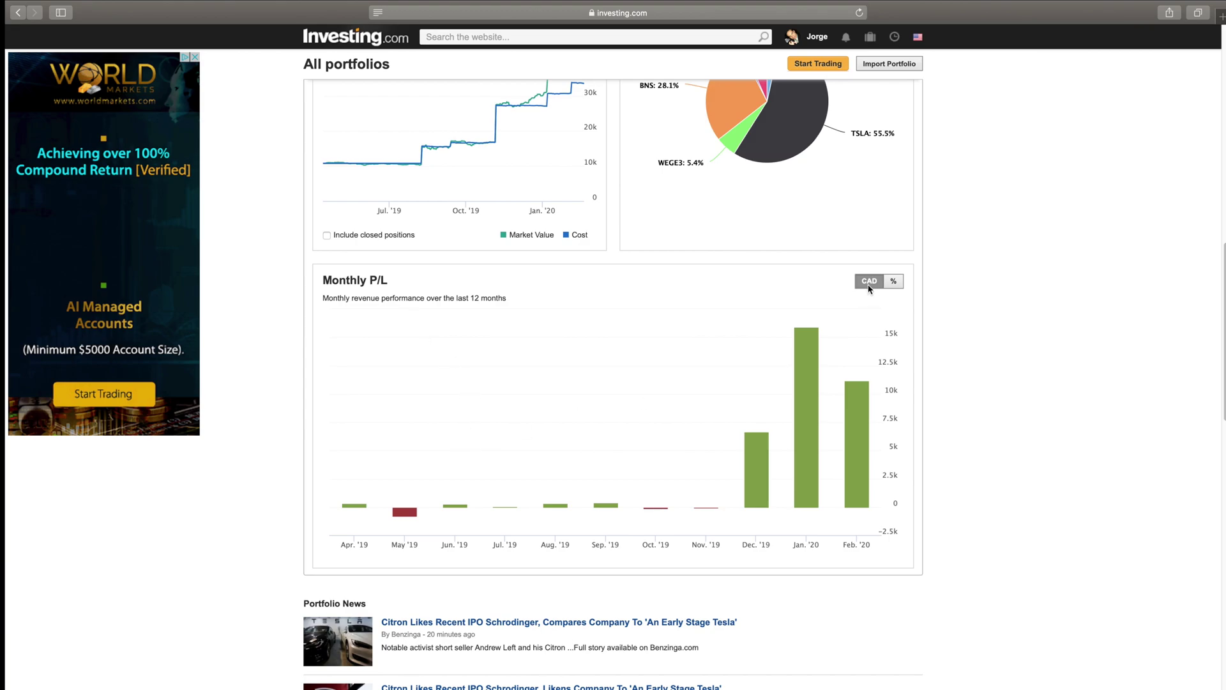
scroll(1029, 314, "up", 10)
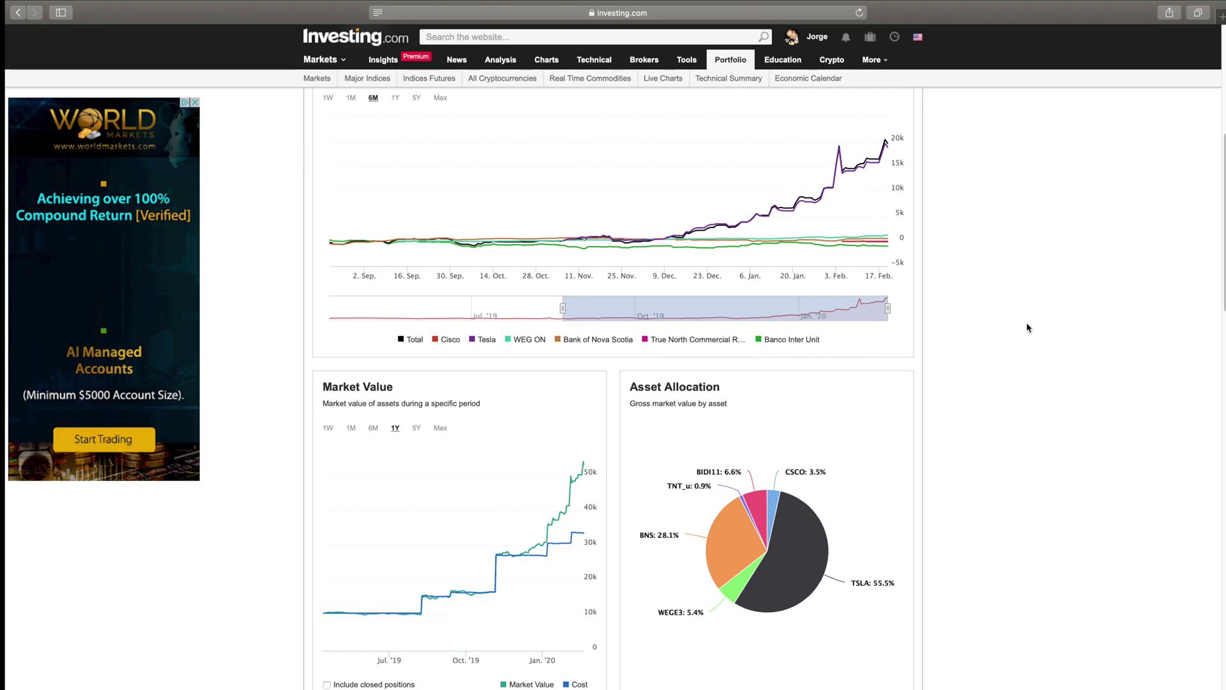
scroll(1006, 295, "up", 3)
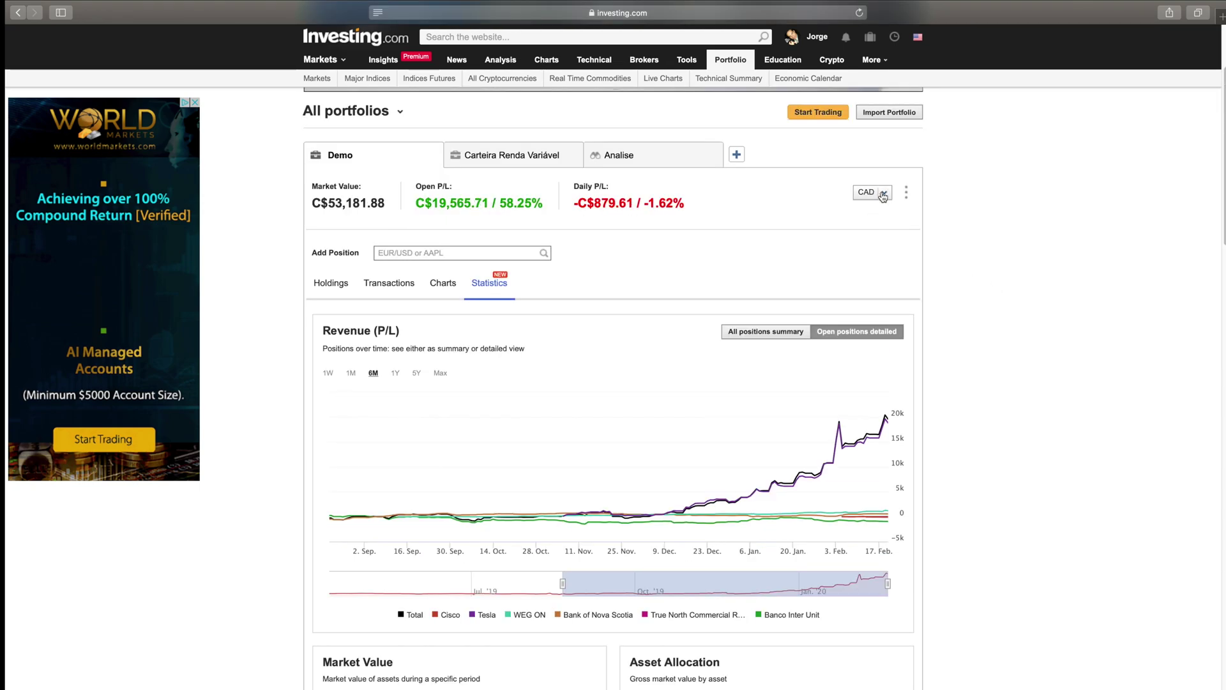
scroll(1060, 332, "down", 10)
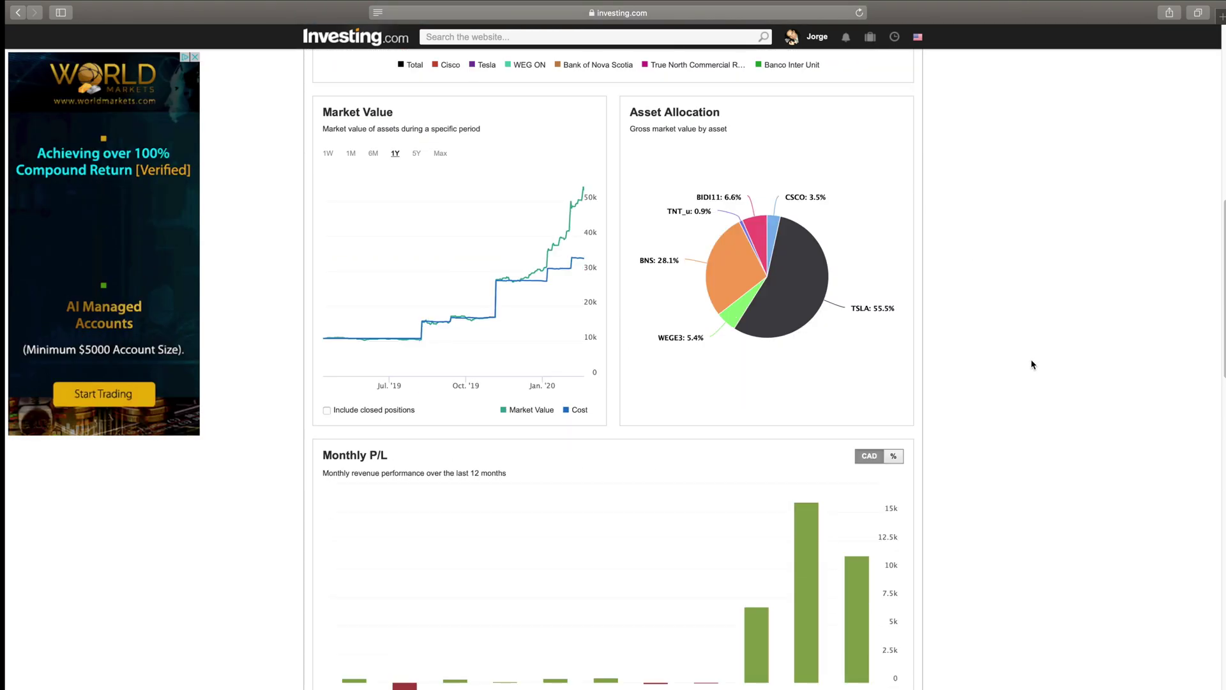
left_click(894, 292)
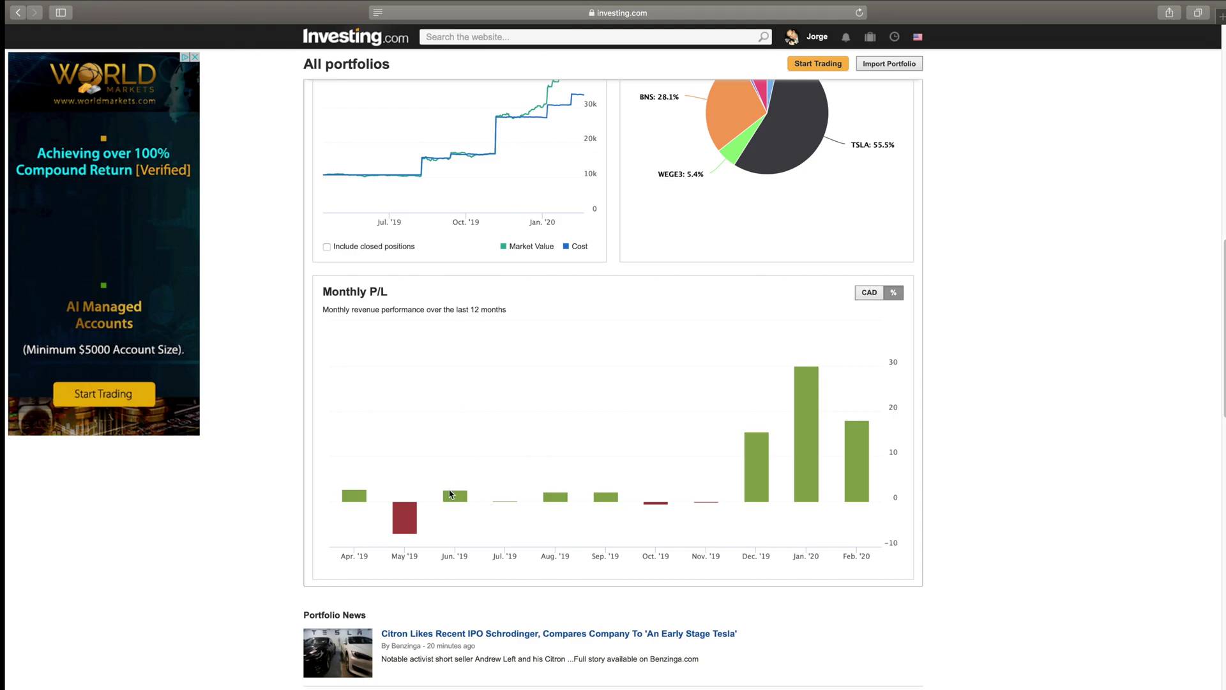
mouse_move(811, 480)
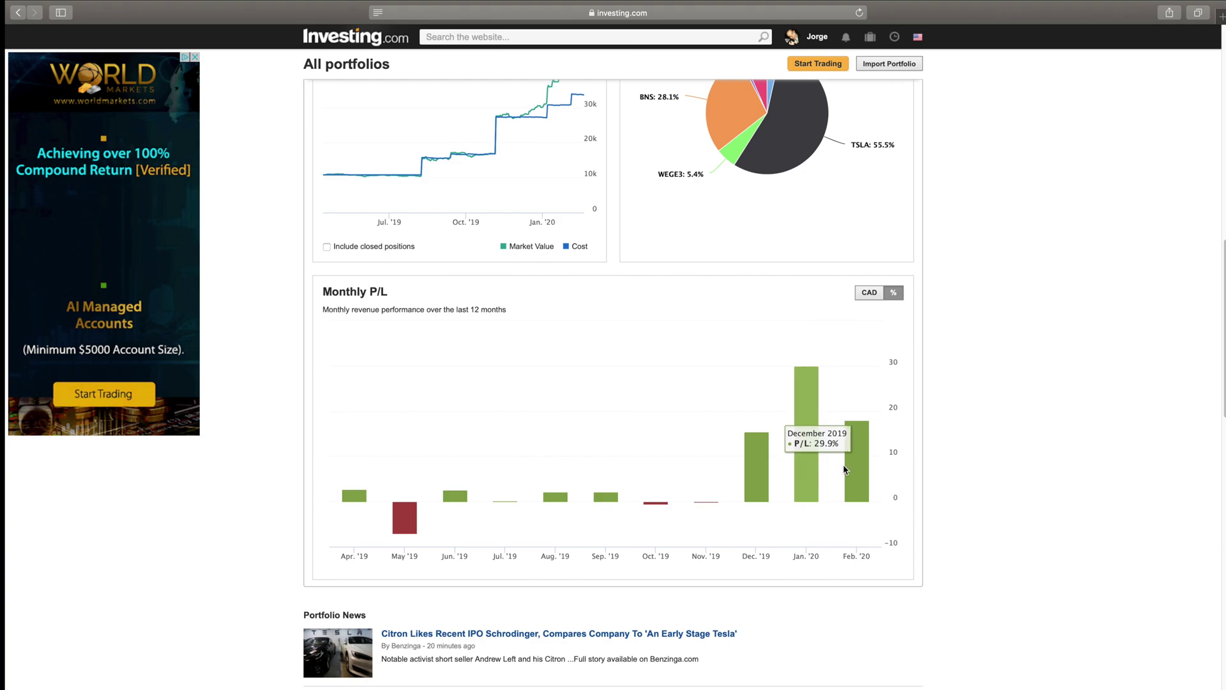
mouse_move(857, 471)
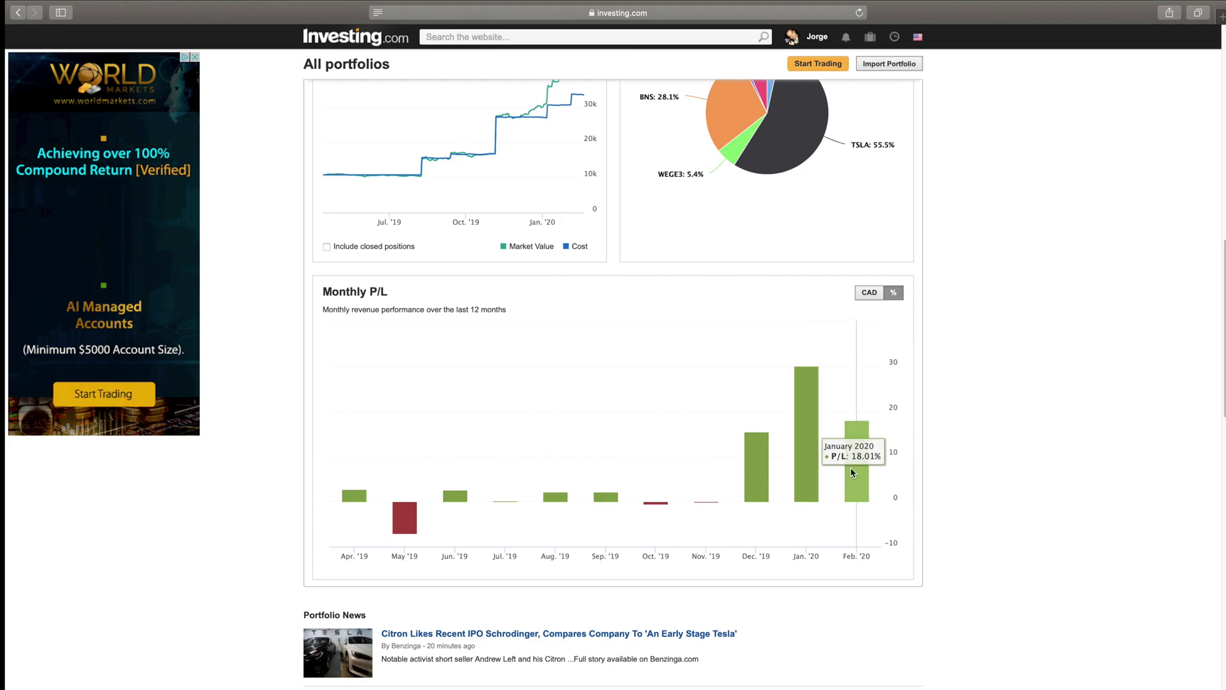
mouse_move(412, 523)
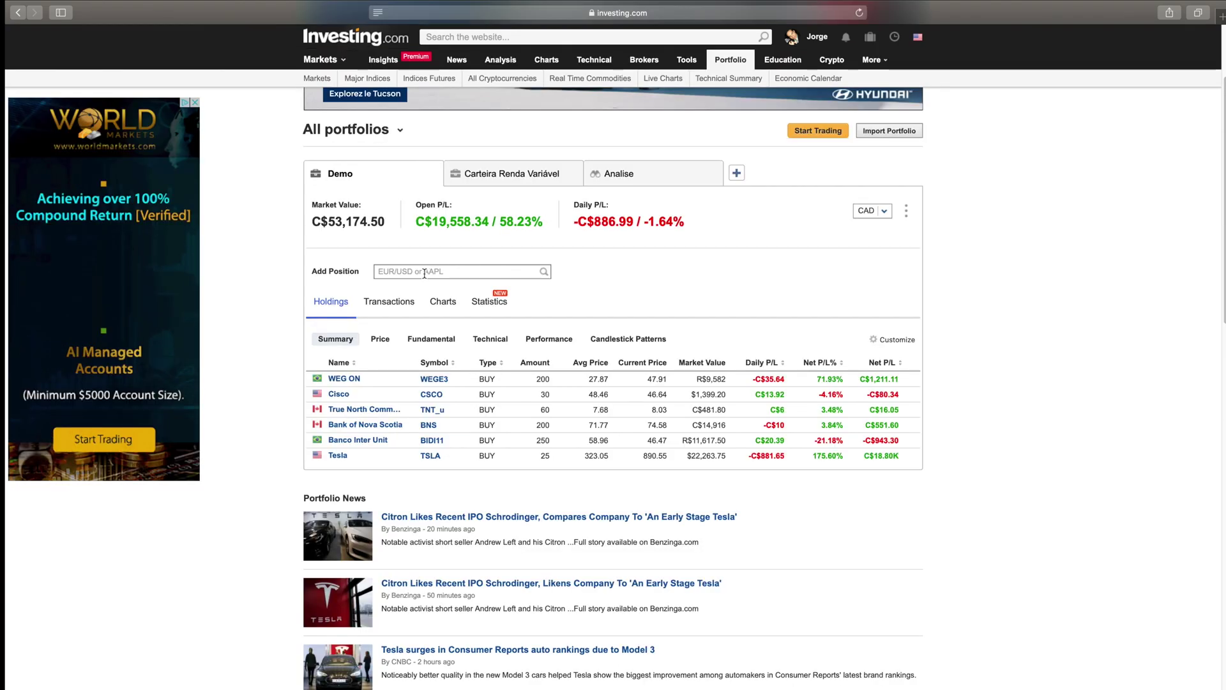
Search for msft as a new position and choose Microsoft Corporation on NASDAQ.
left_click(425, 272)
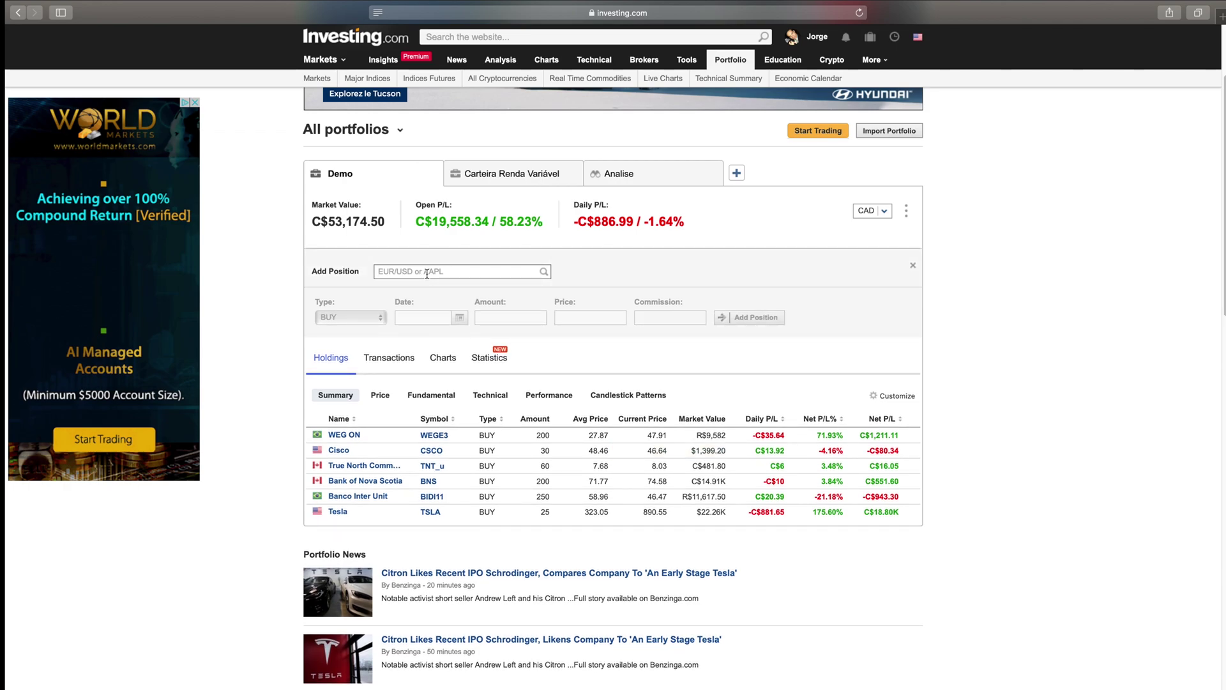
type("msft")
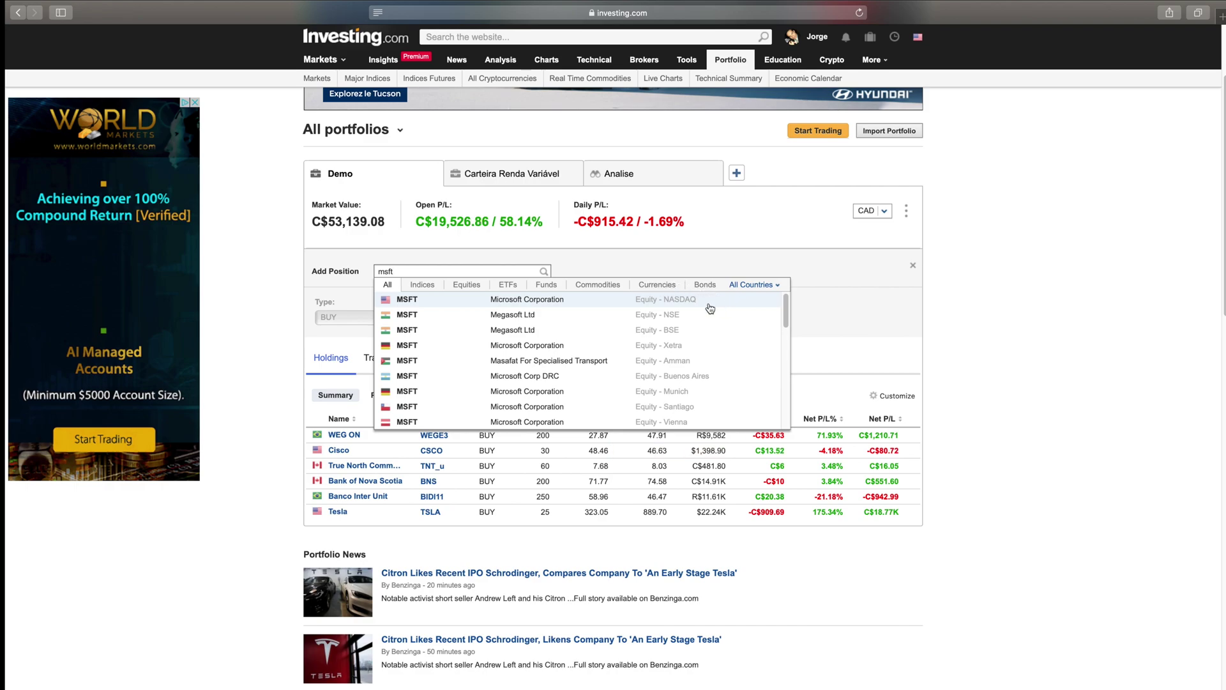
left_click(482, 300)
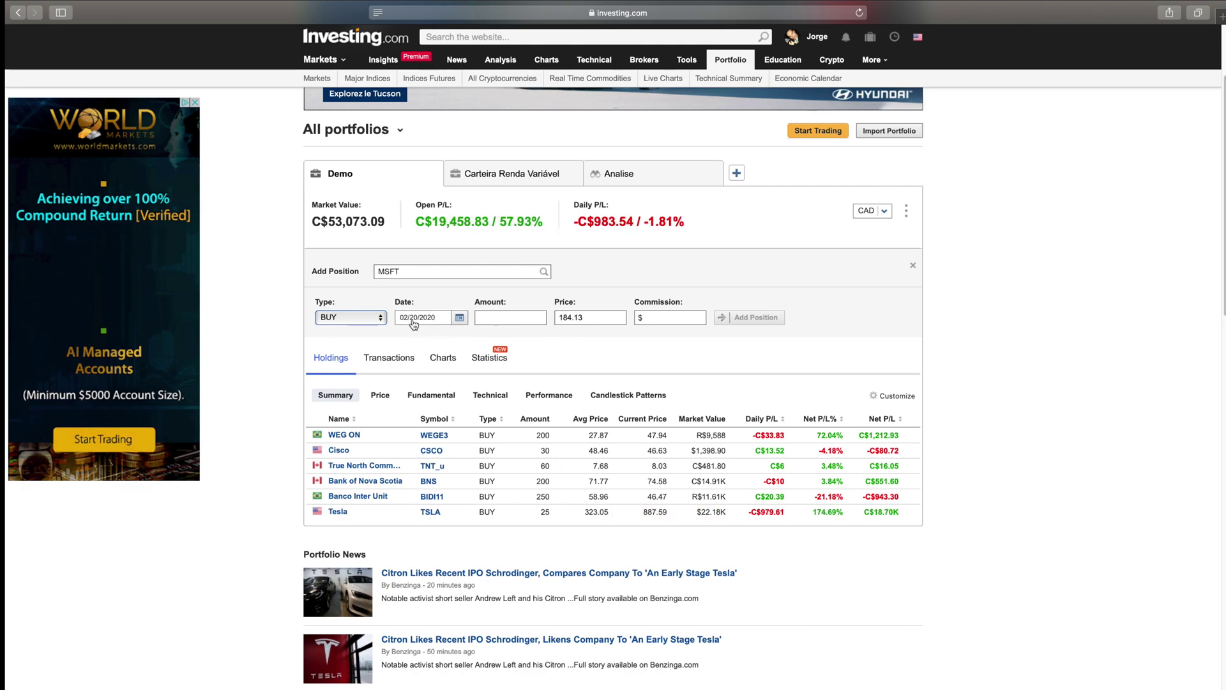
Add the Microsoft position as a BUY with an amount of 30 and a commission of $4.95.
left_click(375, 319)
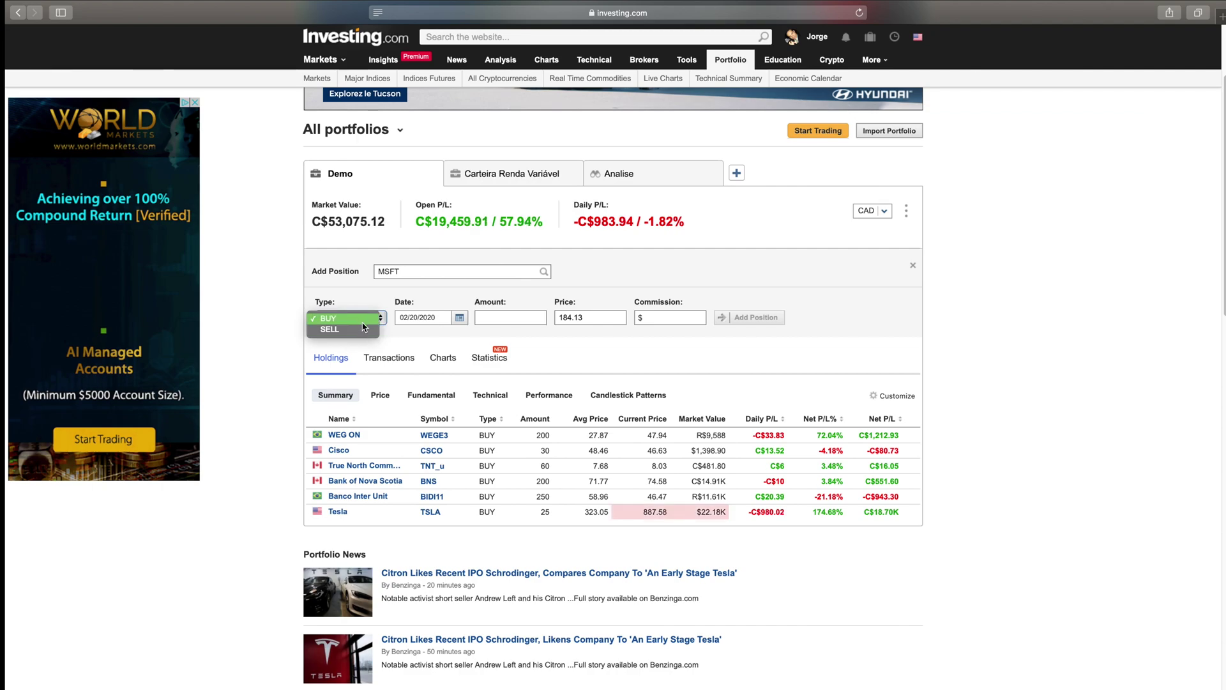
left_click(505, 318)
left_click(508, 317)
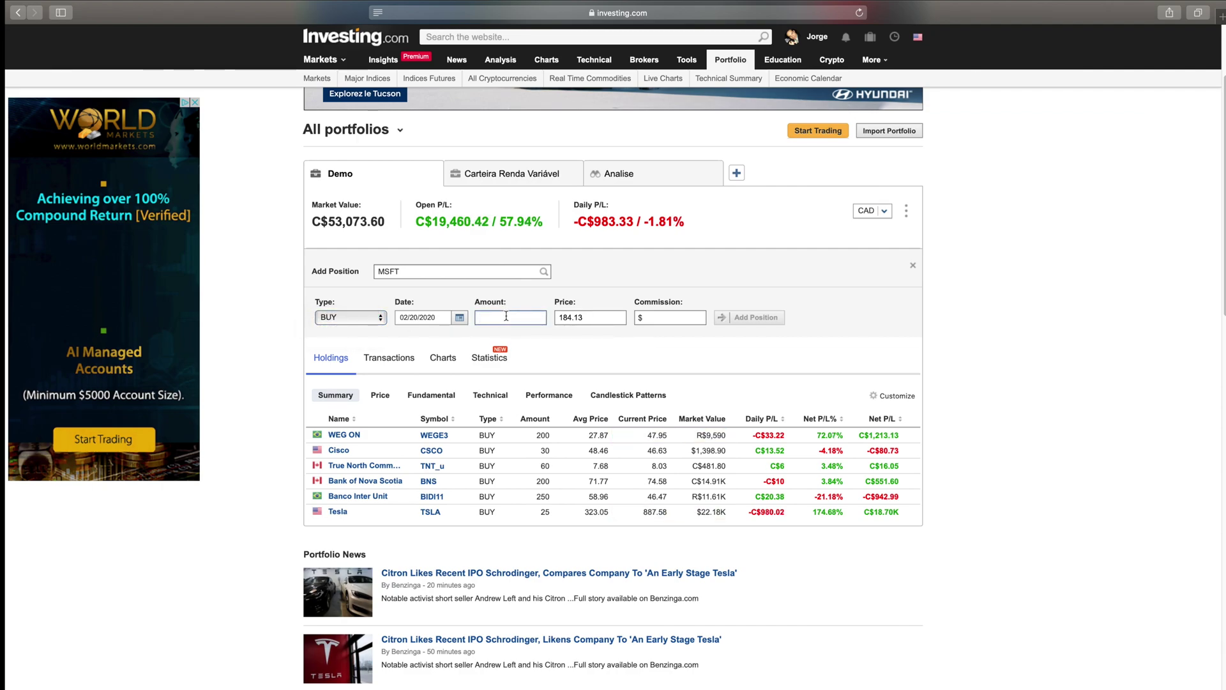
type("30")
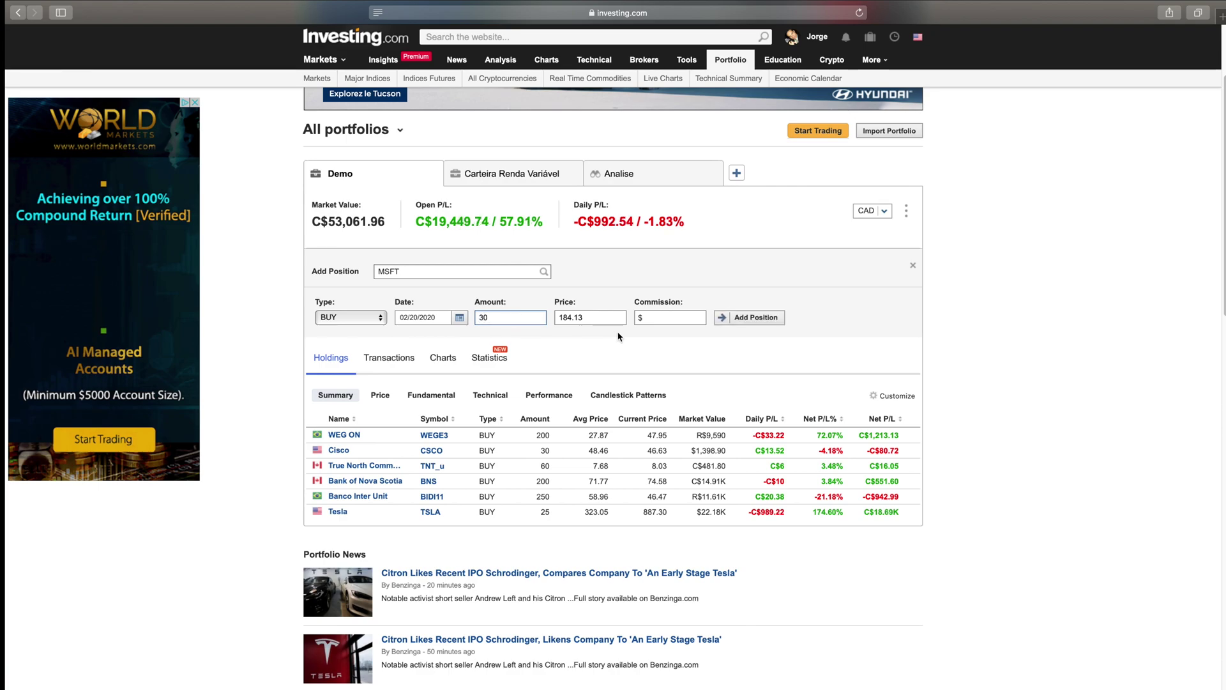
left_click(676, 319)
type("4.95")
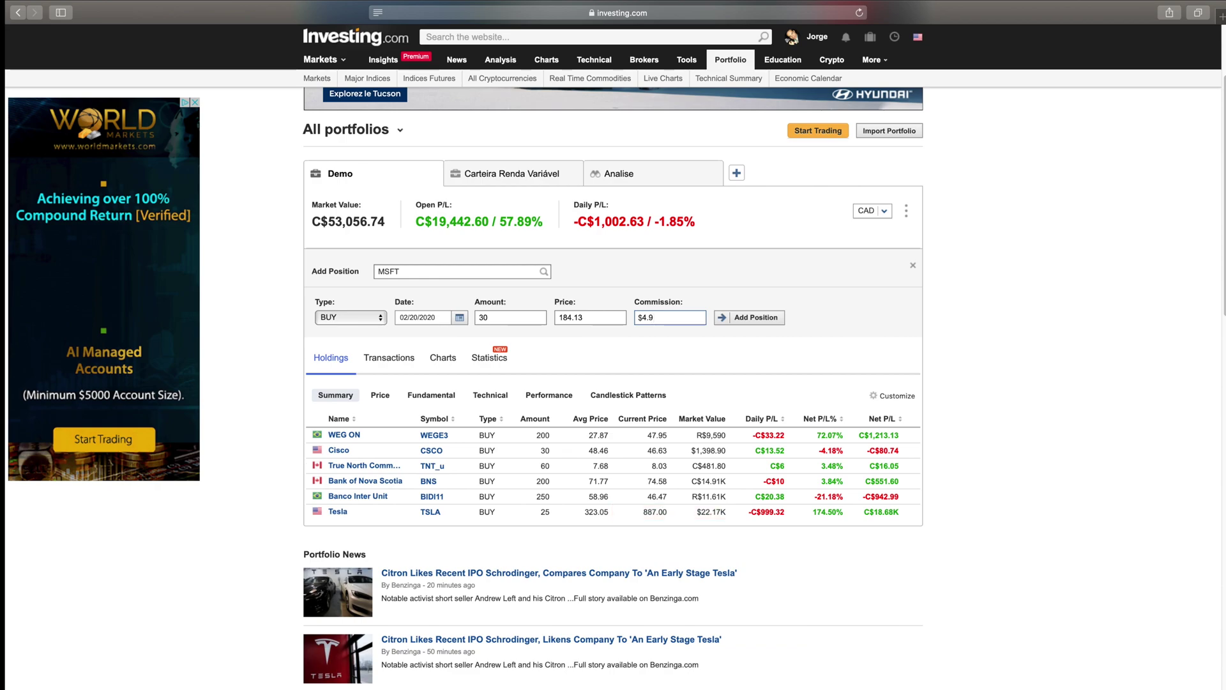
left_click(743, 323)
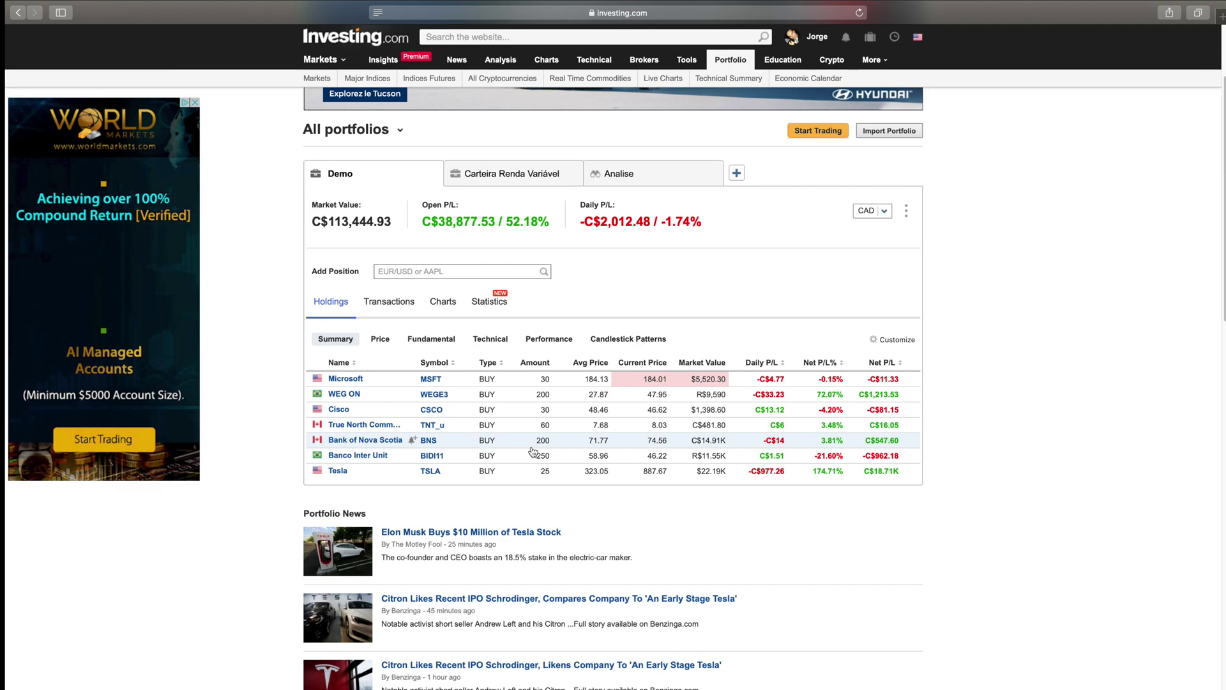
Search for bns as a new position and choose Bank of Nova Scotia on the Toronto exchange.
left_click(420, 274)
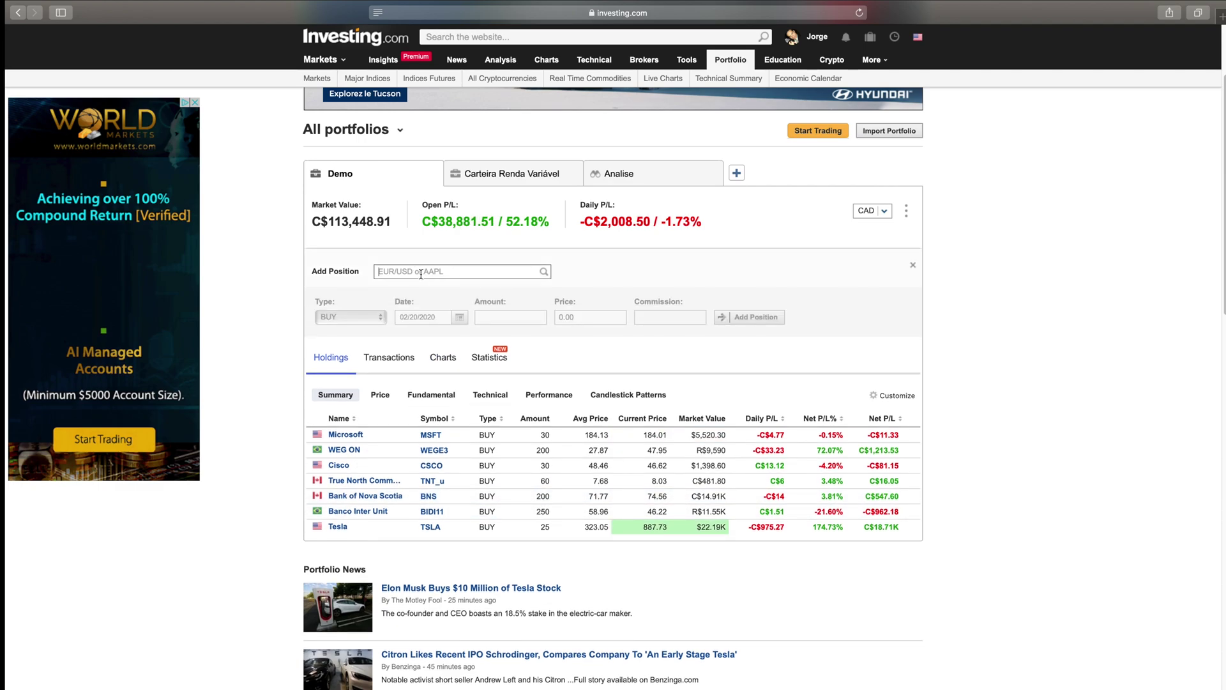
type("bns")
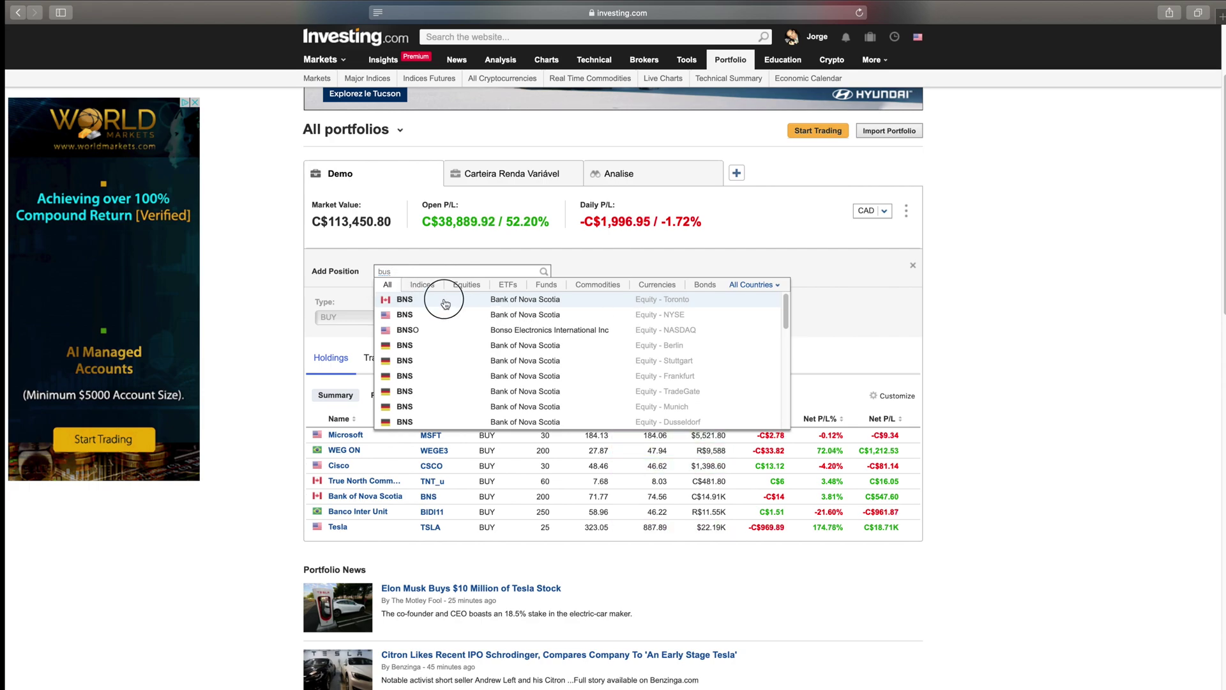
left_click(406, 299)
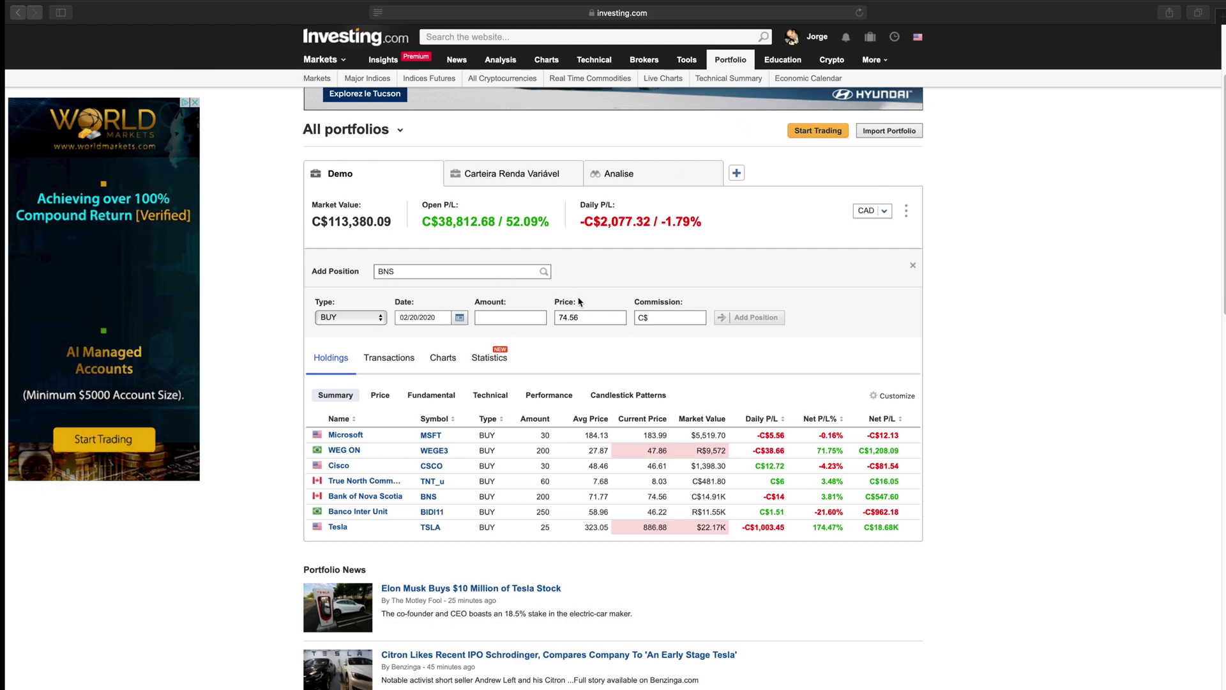
Add the Bank of Nova Scotia position with an amount of 50 at a price of 74.50, leaving the commission empty.
left_click(511, 317)
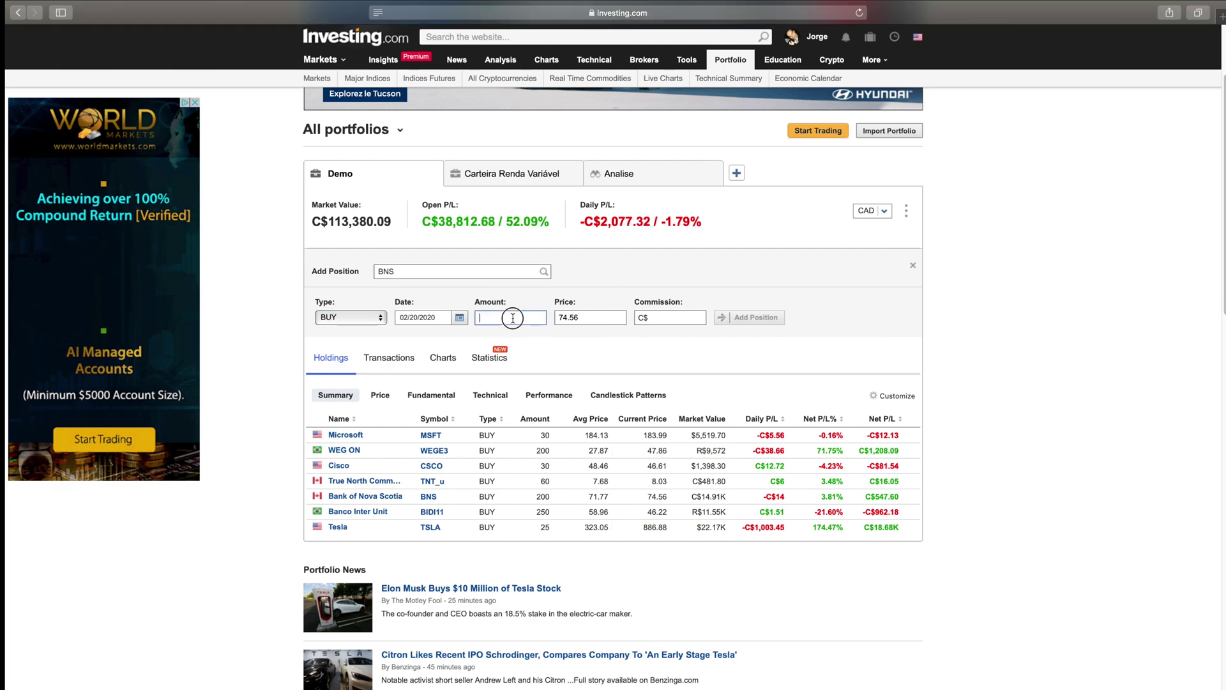
scroll(515, 321, "down", 2)
type("50")
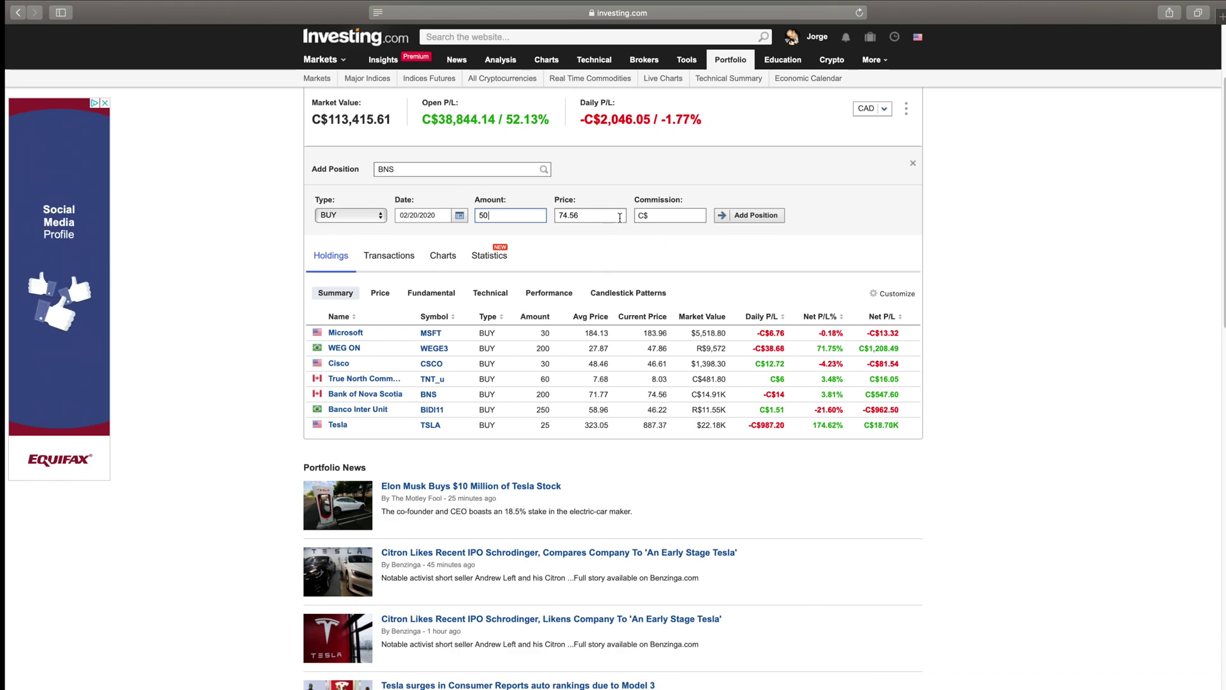
left_click(594, 215)
key("BackSpace")
type("0")
left_click(656, 215)
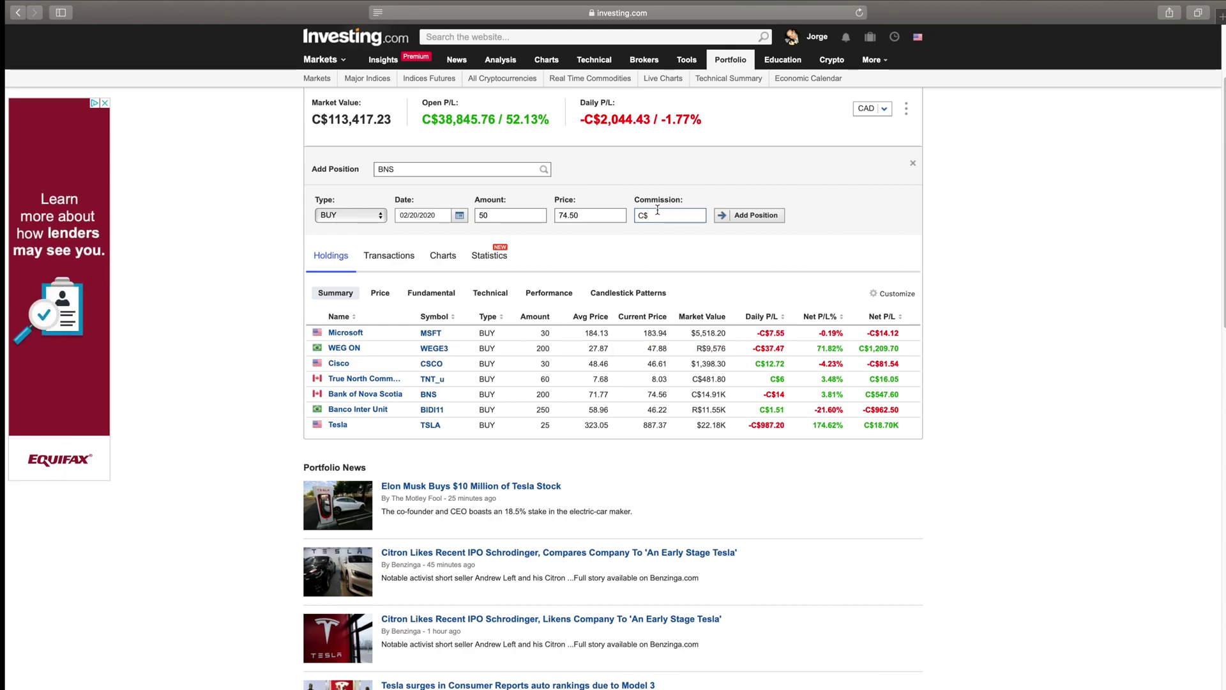
left_click(759, 217)
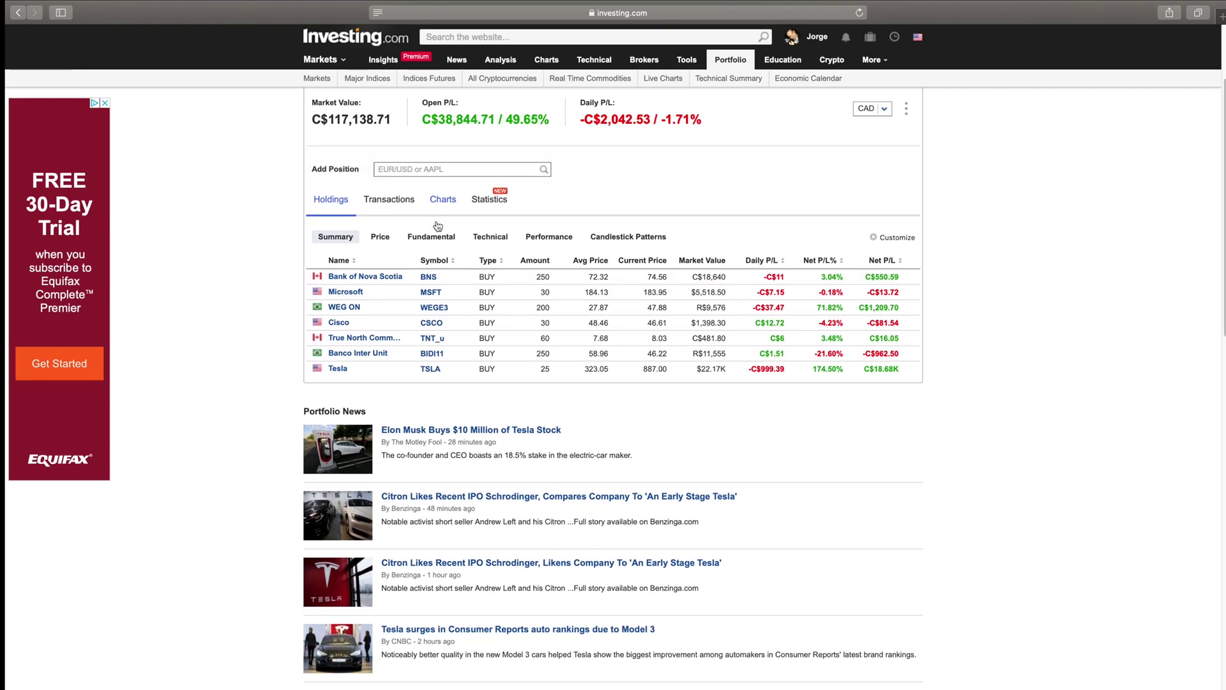
Review the open positions among the portfolio transactions, and return to the holdings summary.
left_click(386, 202)
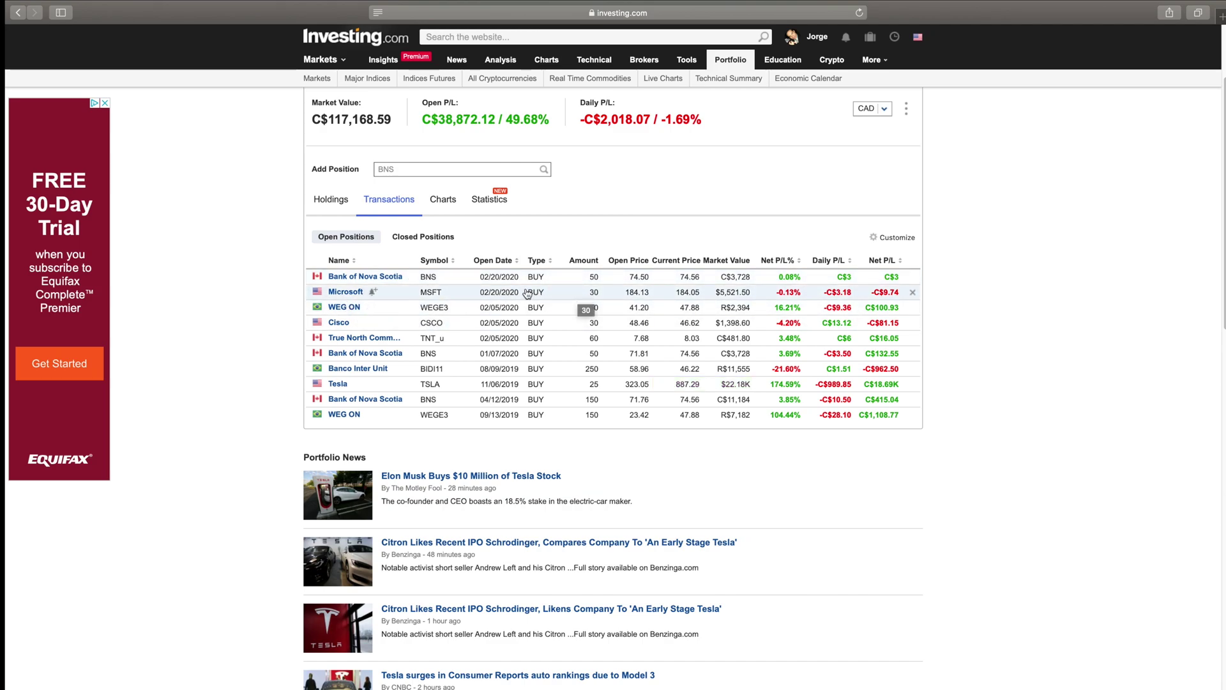
left_click(352, 241)
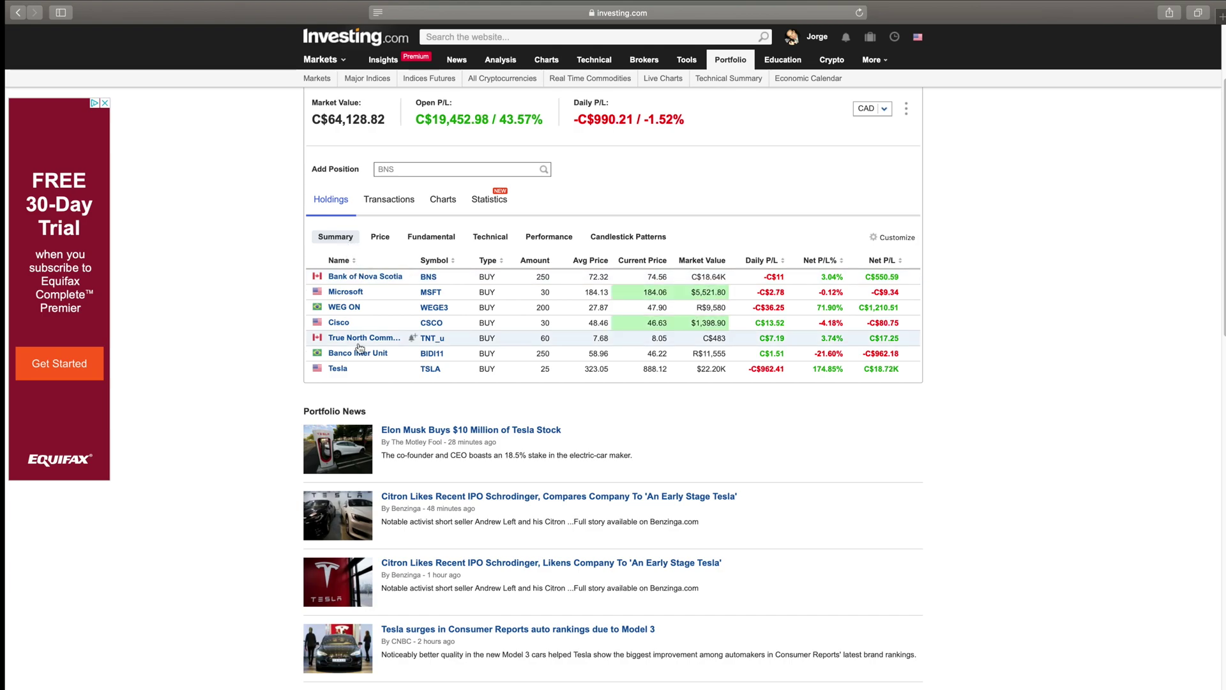
Replace BNS in the new position search with tnt_ and choose True North Commercial REIT (TNT_u) on the Toronto exchange.
left_click(427, 169)
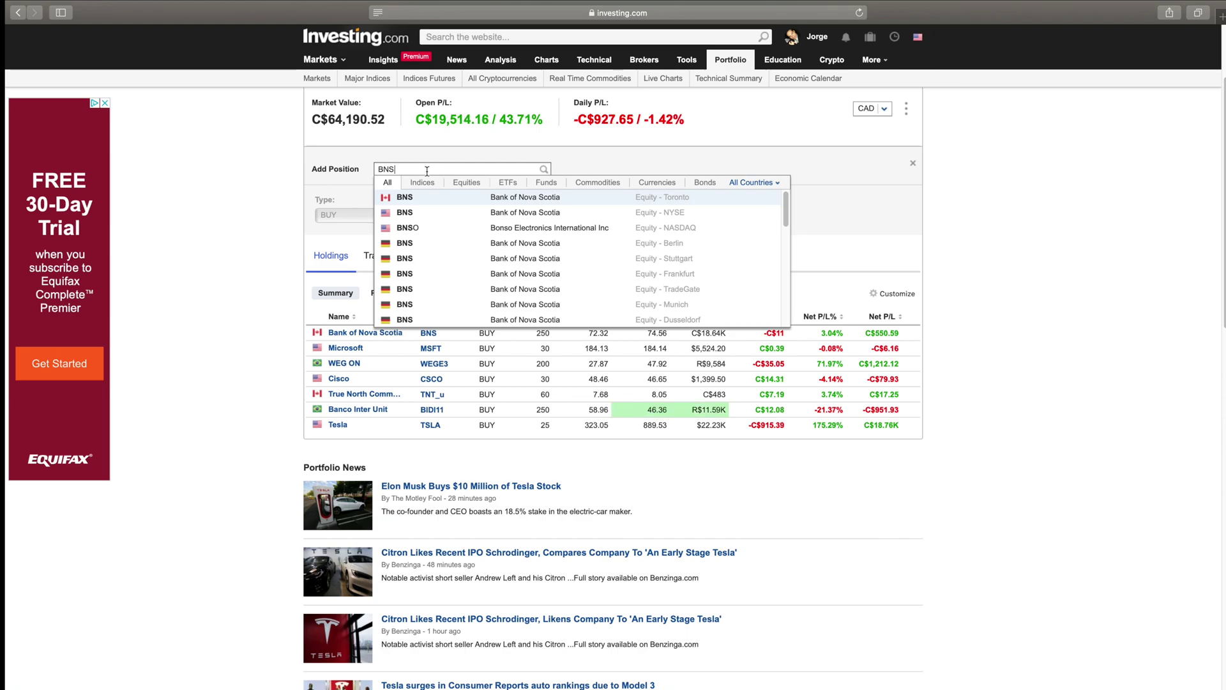
key("BackSpace")
key("BackSpace")
key("BackSpace")
type("tnt_")
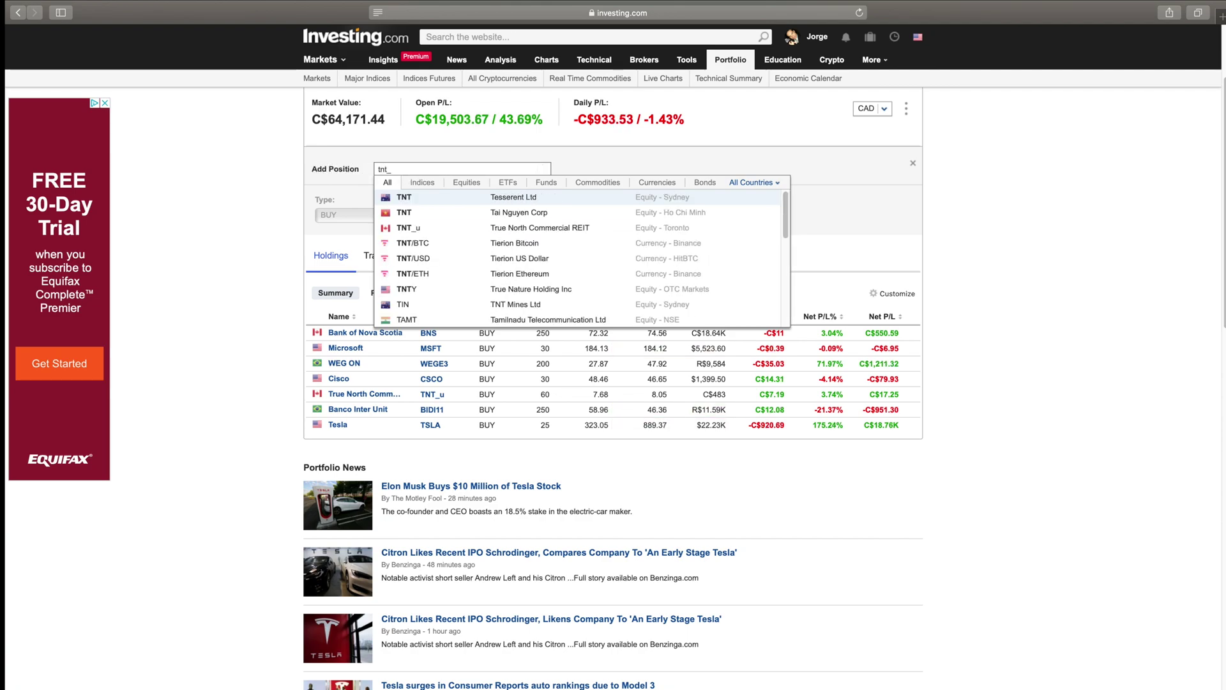
key("Return")
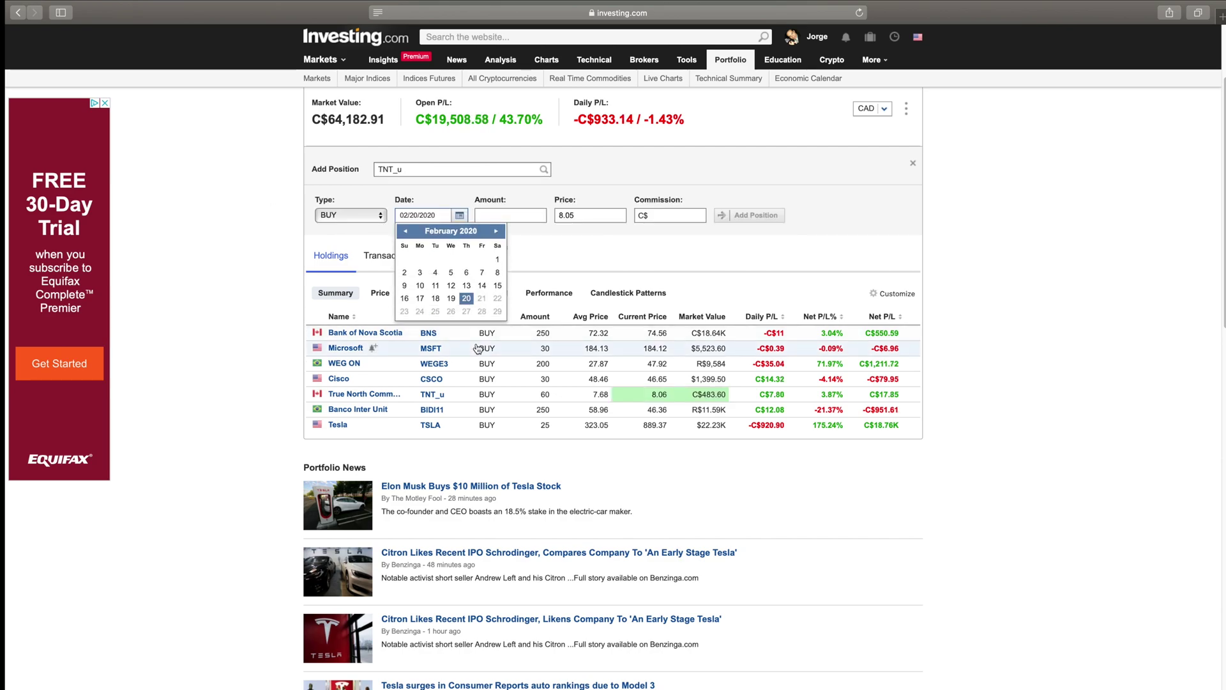
Add the True North Commercial REIT buy position dated 02/14/2020 with an amount of 40, a price of 7.82 and a C$4.95 commission.
left_click(596, 215)
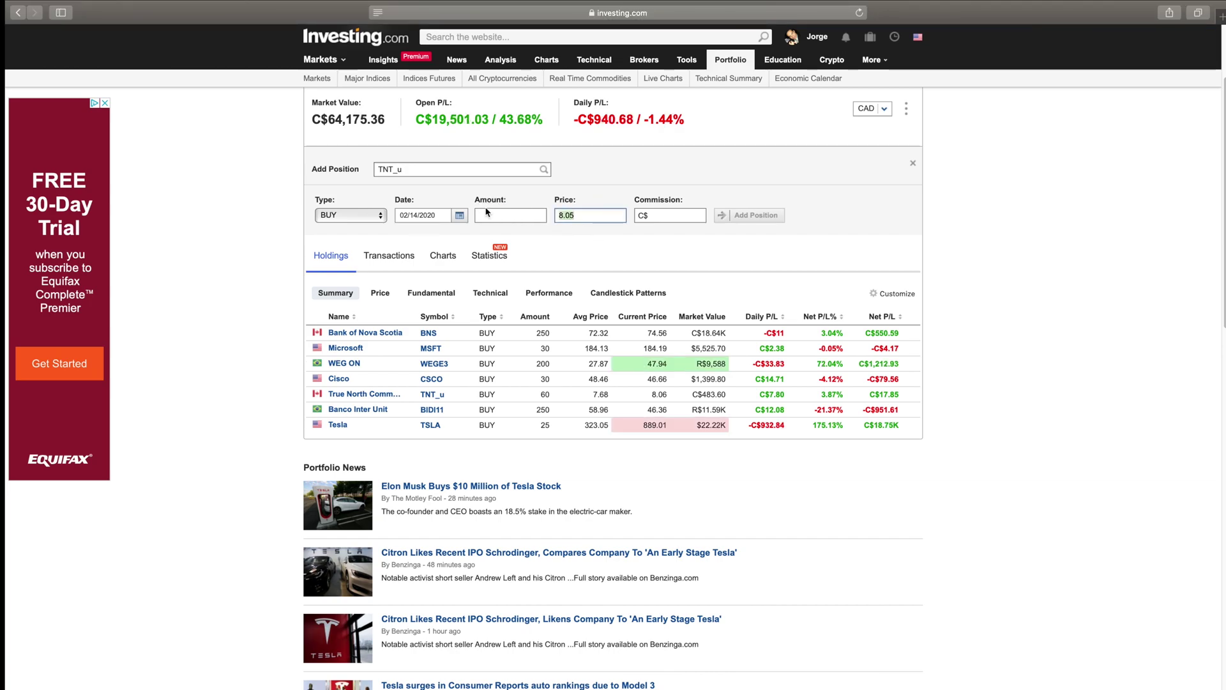
type("7.8")
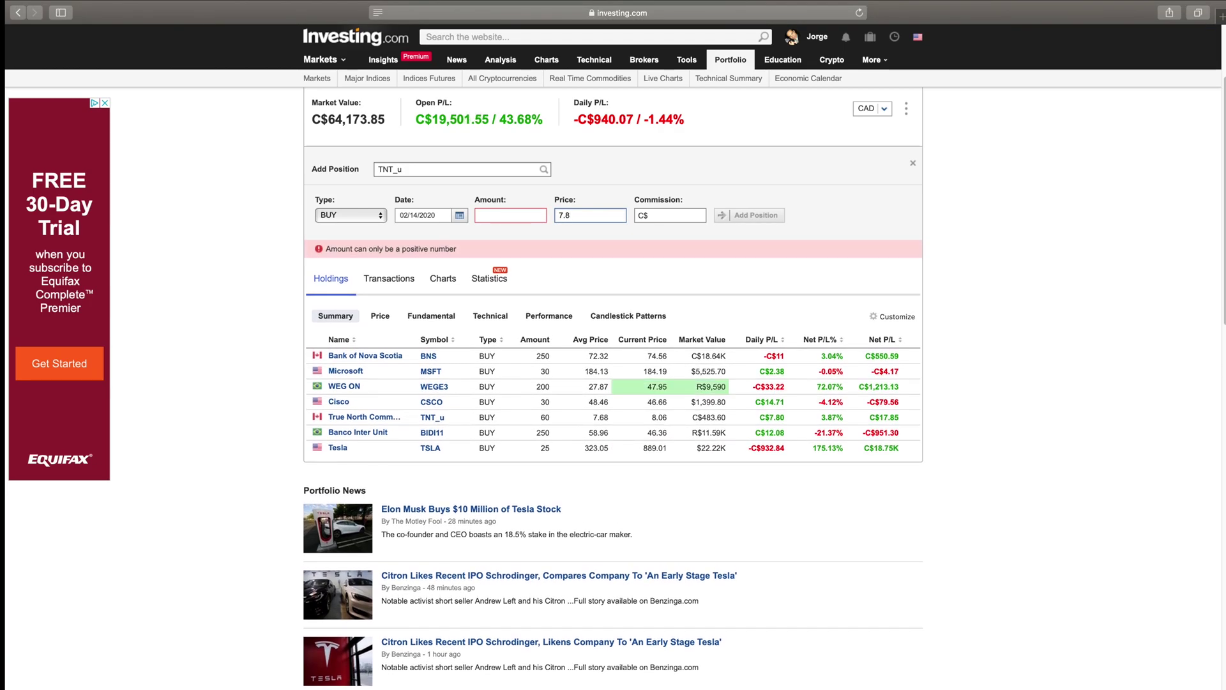
type("2")
left_click(502, 215)
type("40")
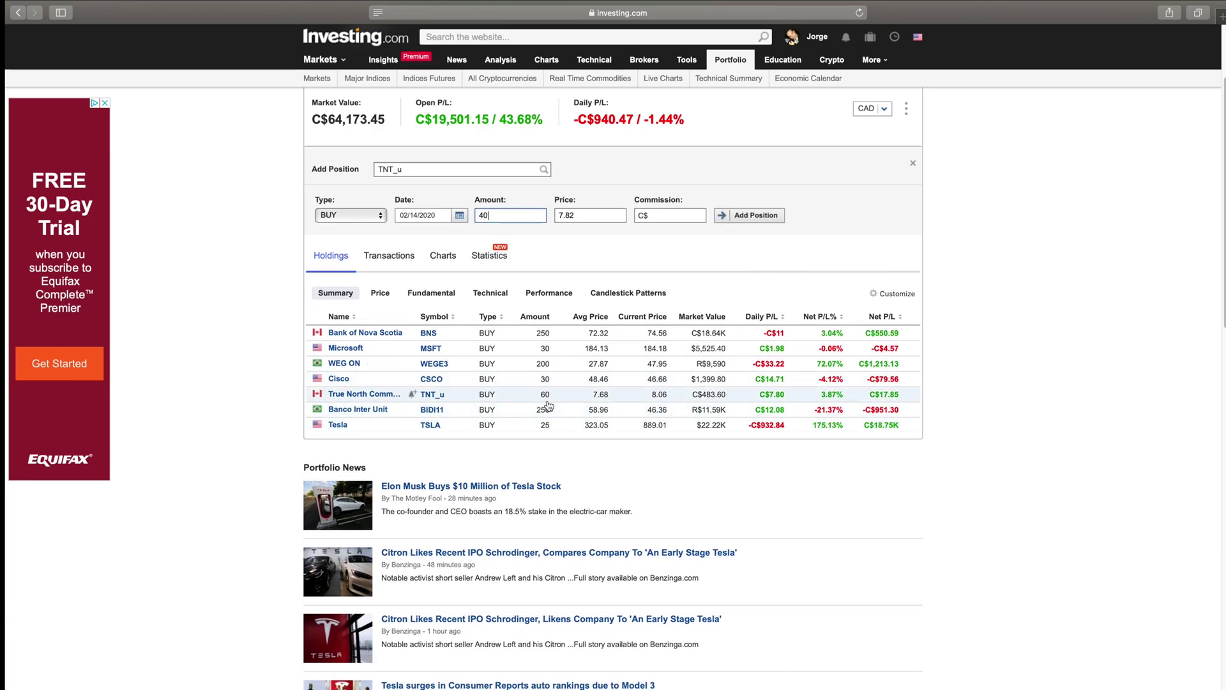
left_click(662, 217)
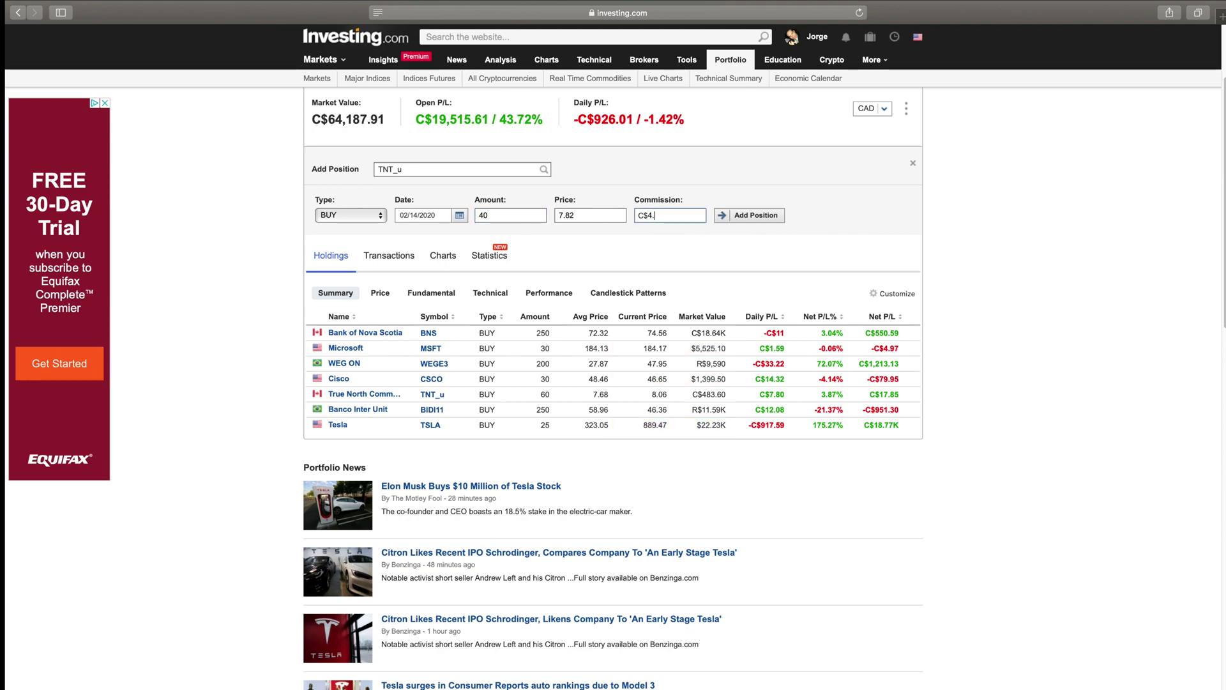
type("4.95")
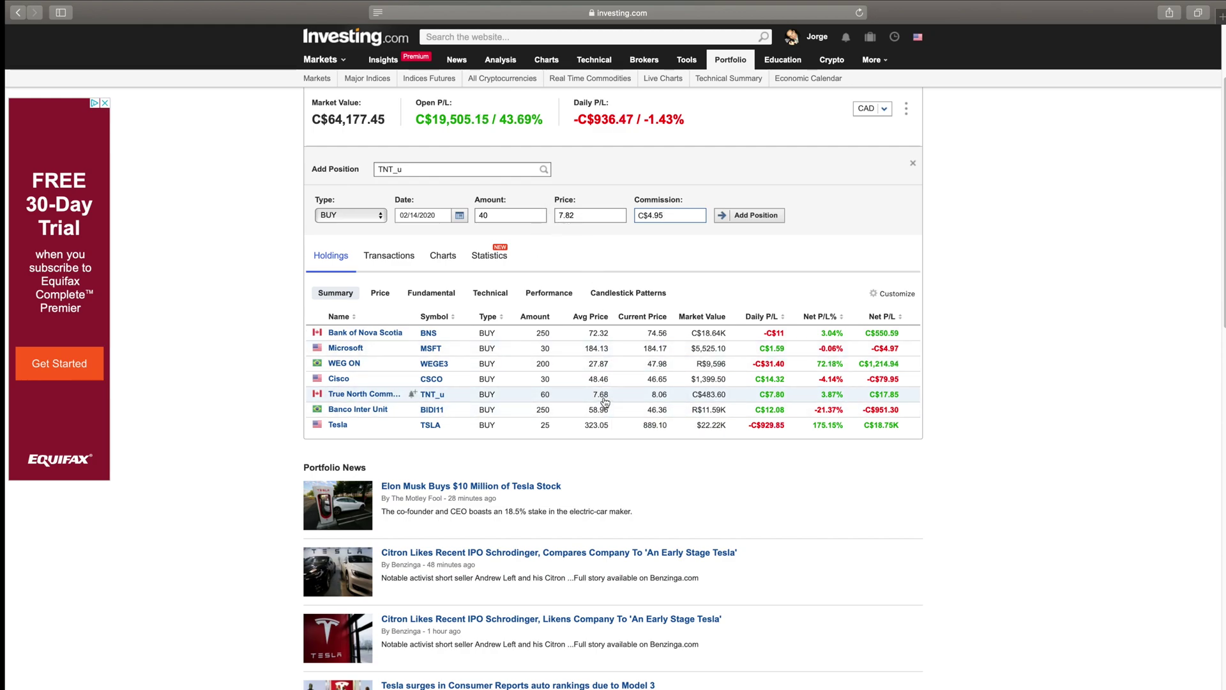
left_click(754, 218)
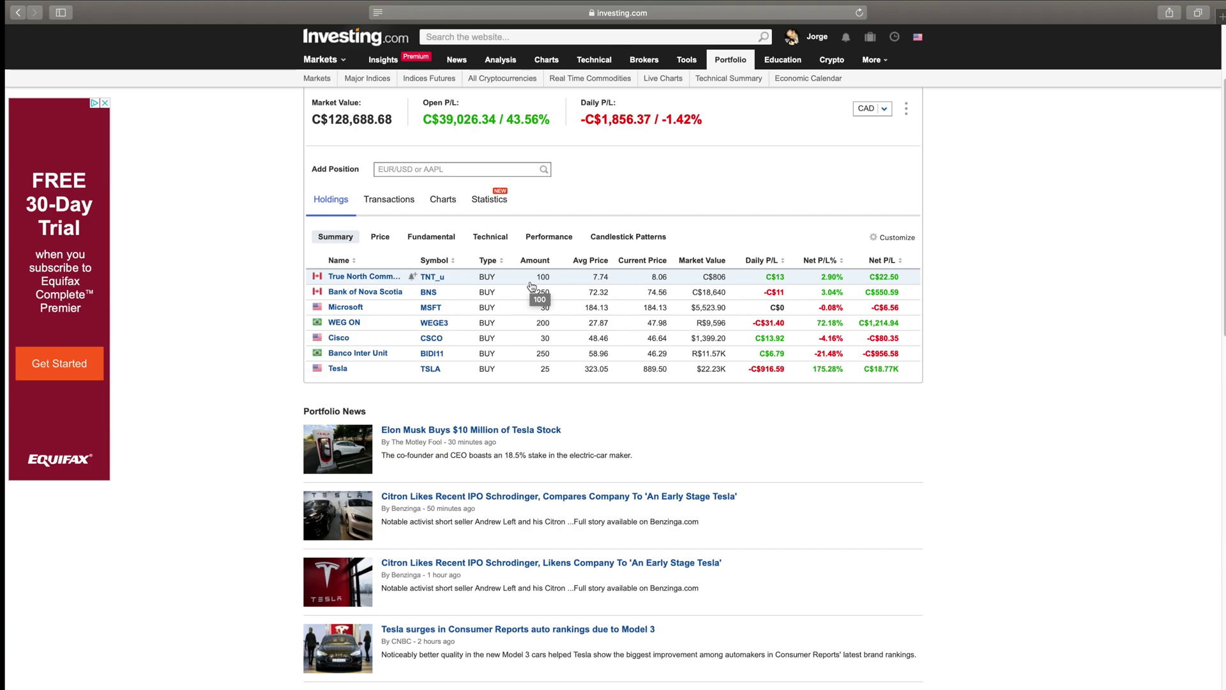
Look at the price view of the holdings and the portfolio transactions.
left_click(382, 240)
left_click(389, 199)
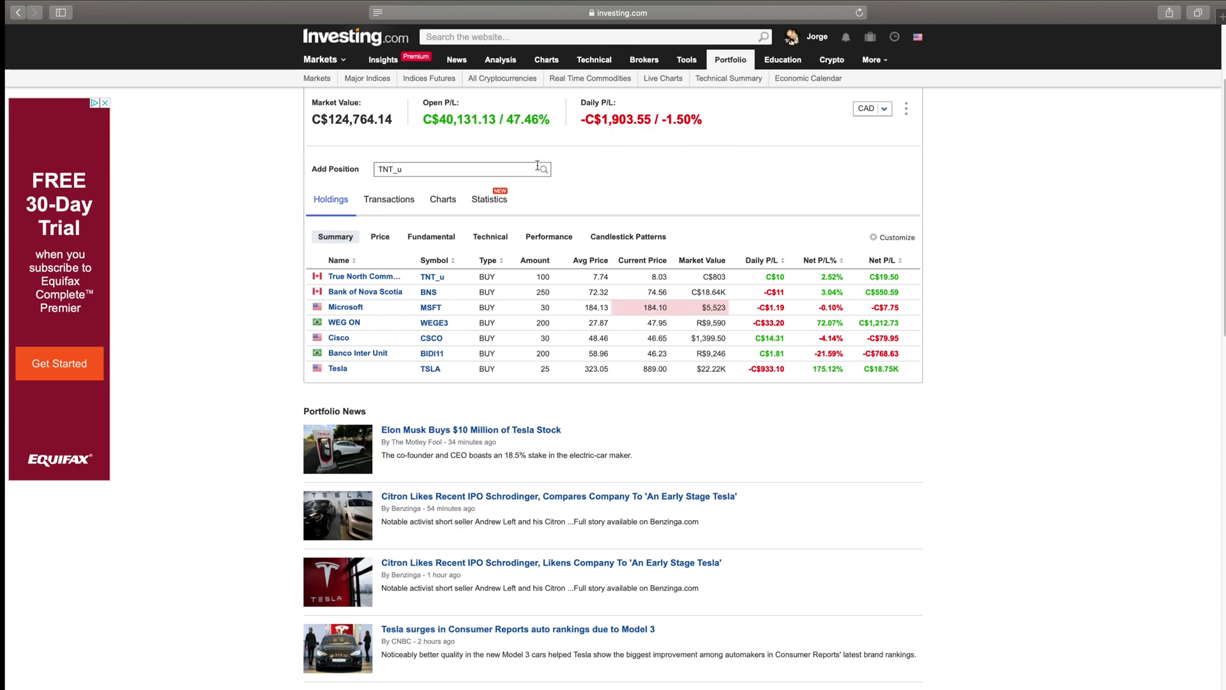
left_click(427, 170)
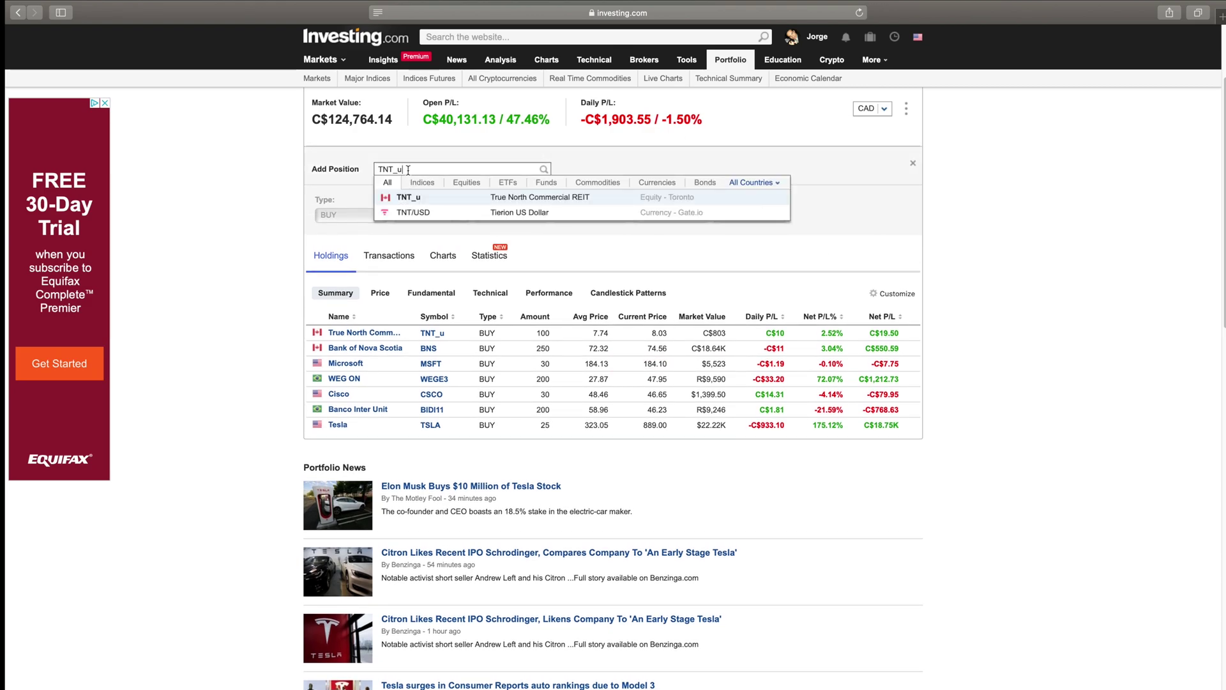
left_click(412, 196)
left_click(366, 215)
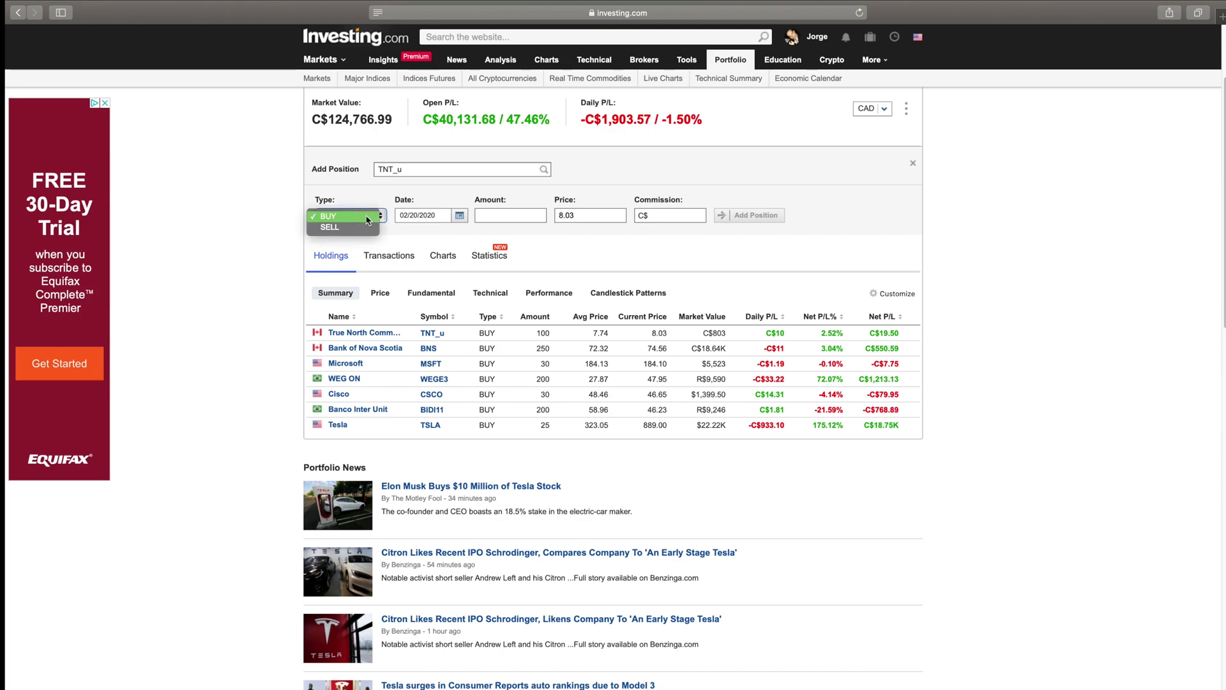
left_click(329, 229)
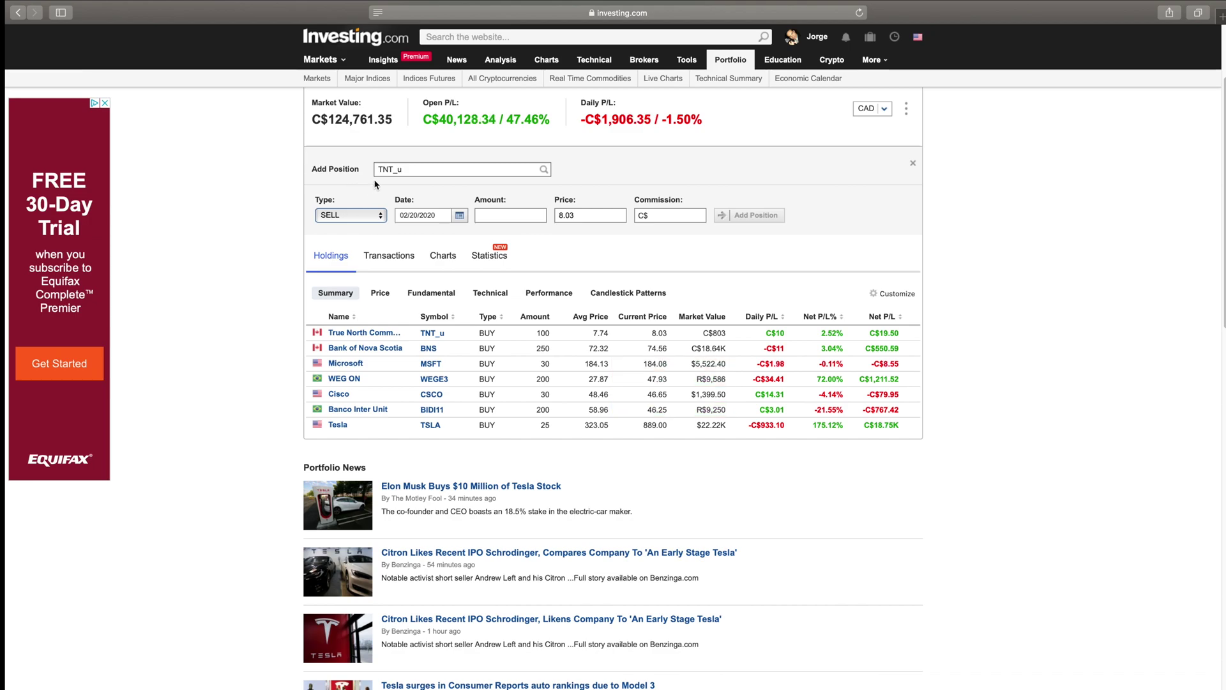
left_click(913, 164)
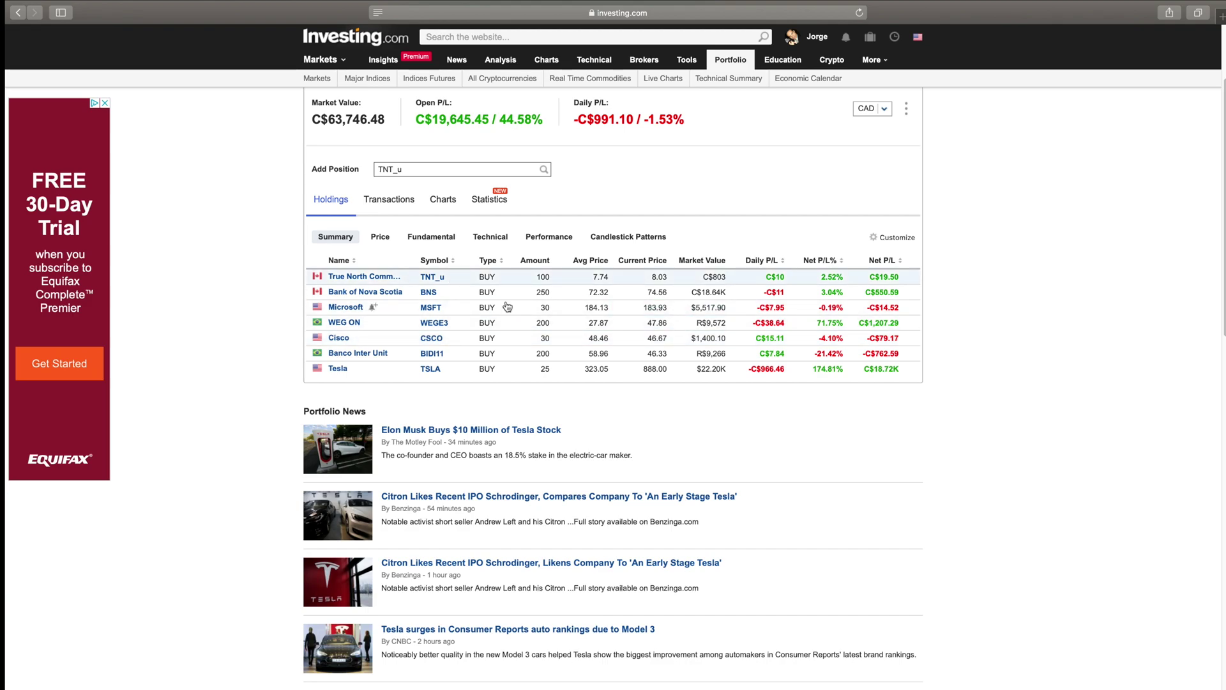
Review the individual open positions among the transactions, and return to the holdings summary.
left_click(390, 204)
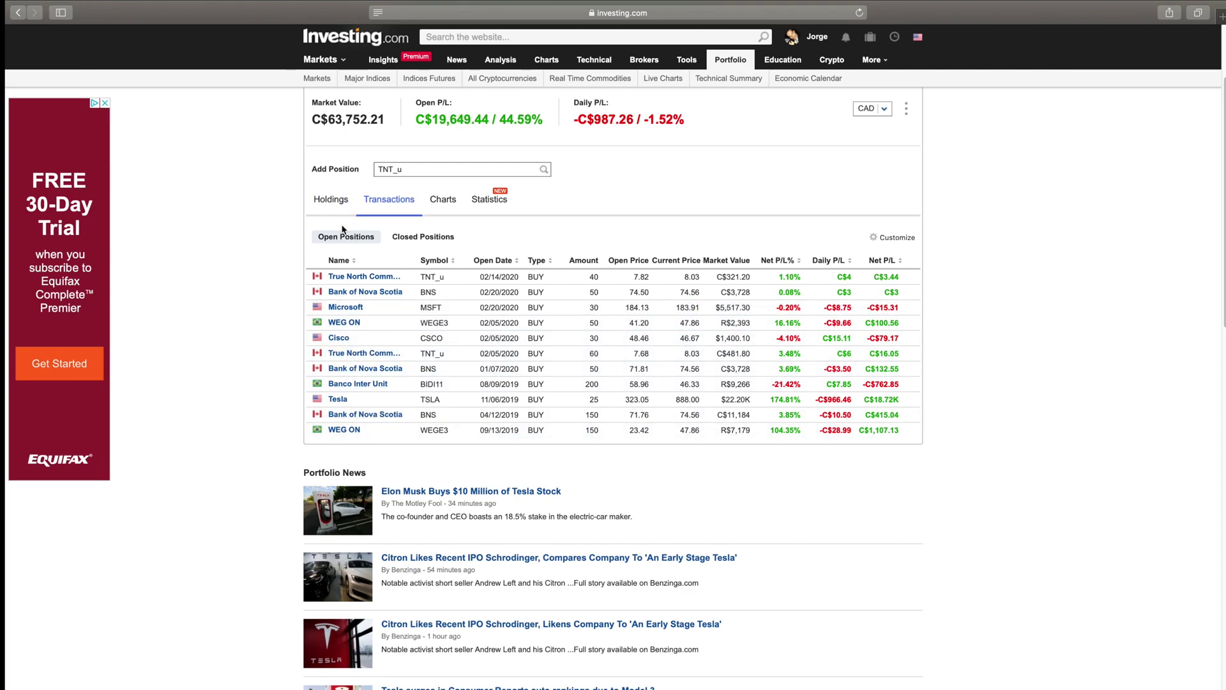
left_click(338, 207)
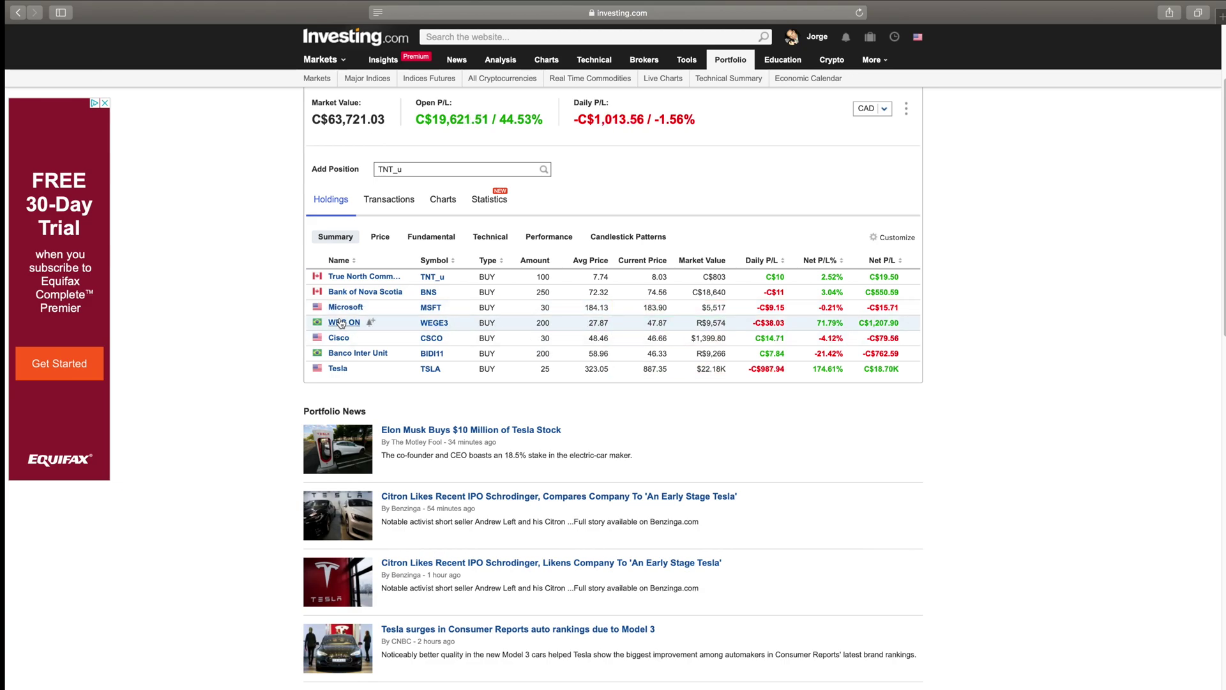
Close 50 shares of the WEG ON position opened on 09/13/2019 at a close price of 47.80, keeping the R$0.00 commission.
mouse_move(343, 324)
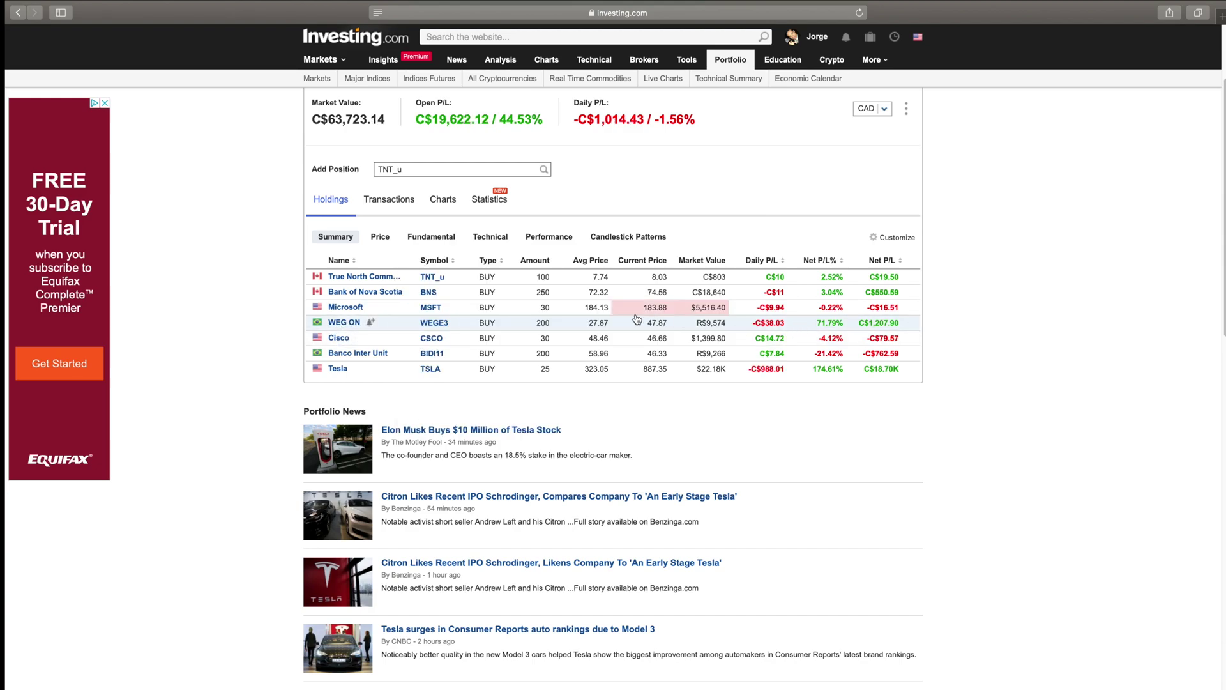
left_click(580, 326)
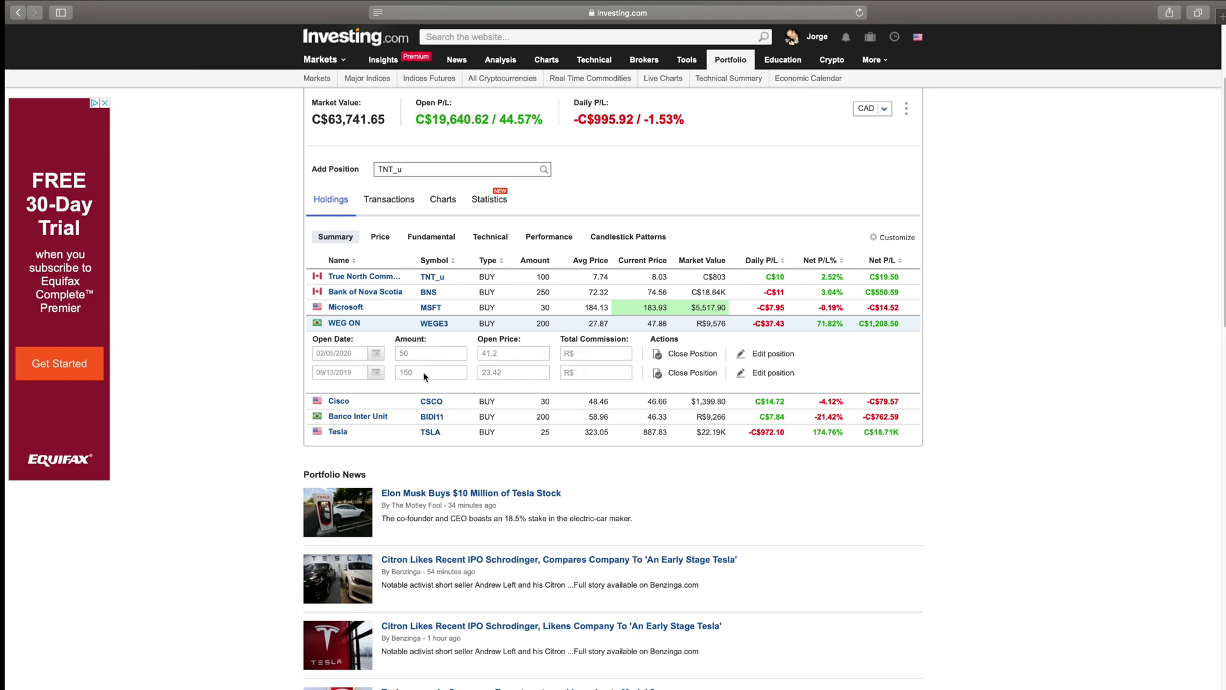
left_click(695, 374)
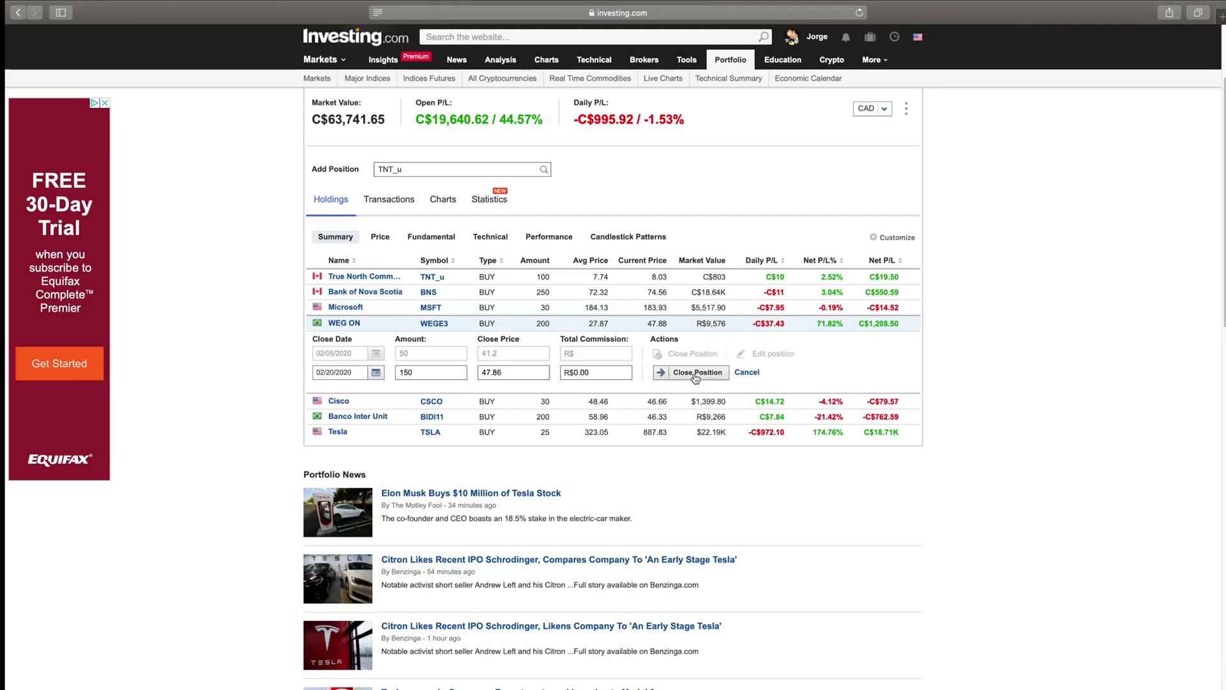
left_click(420, 373)
double_click(420, 373)
type("5")
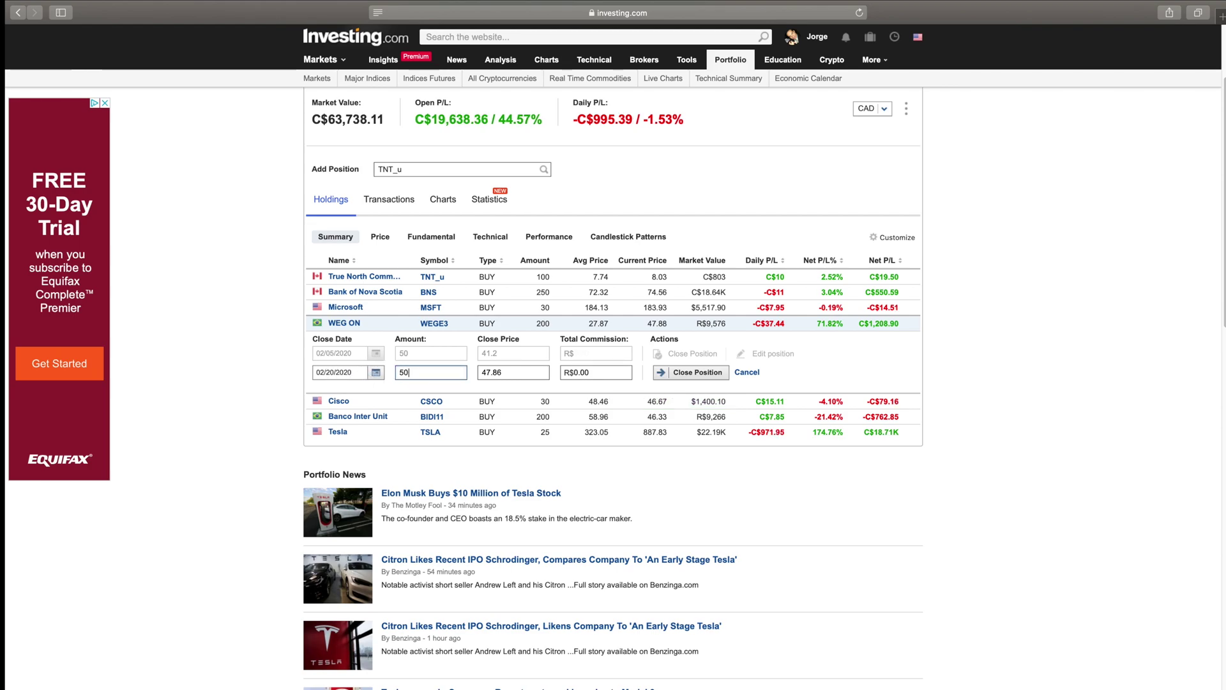
left_click(514, 375)
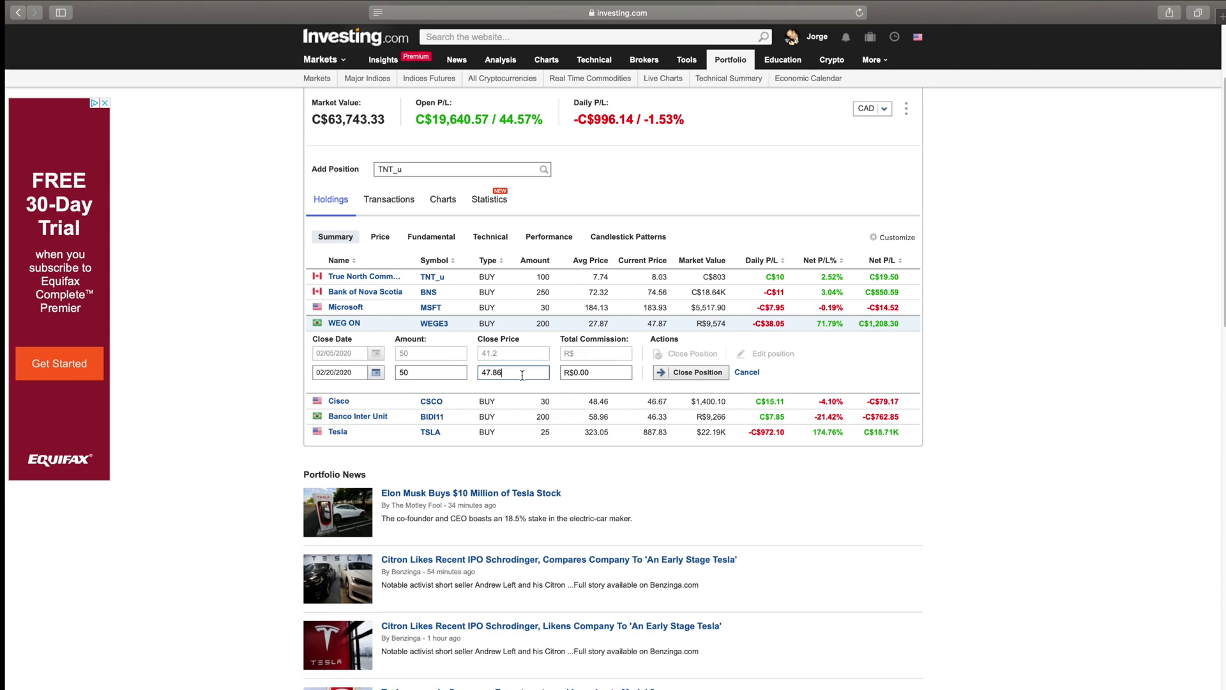
type("0")
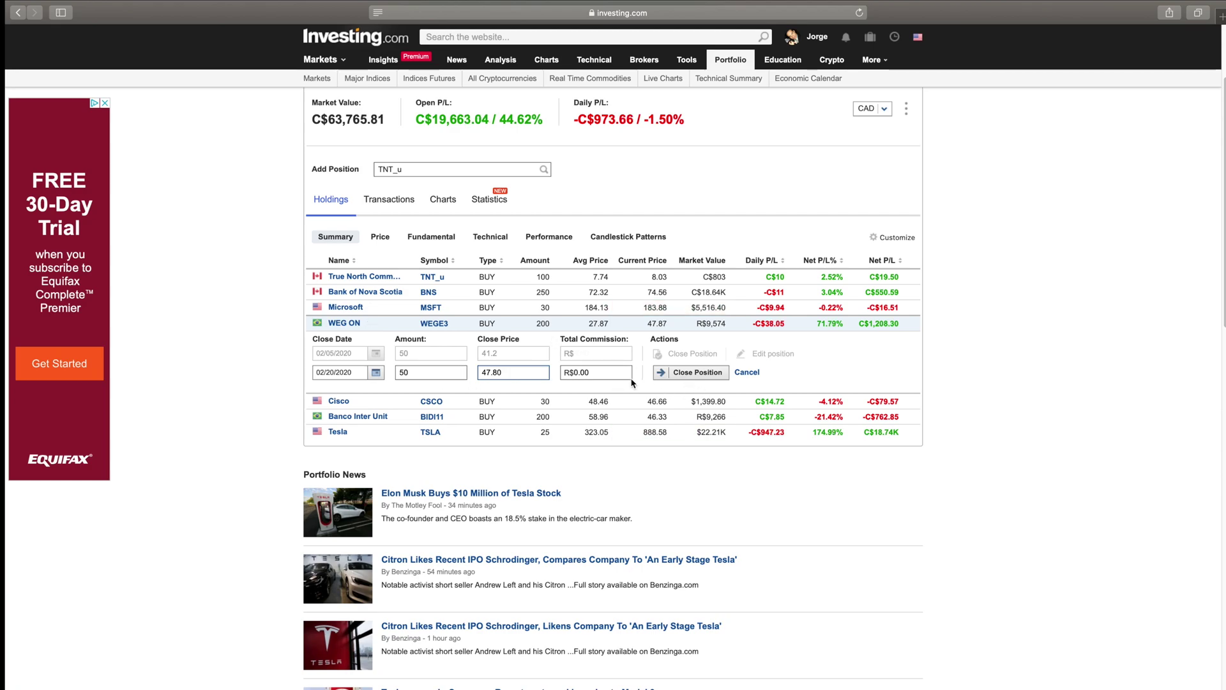
left_click(693, 373)
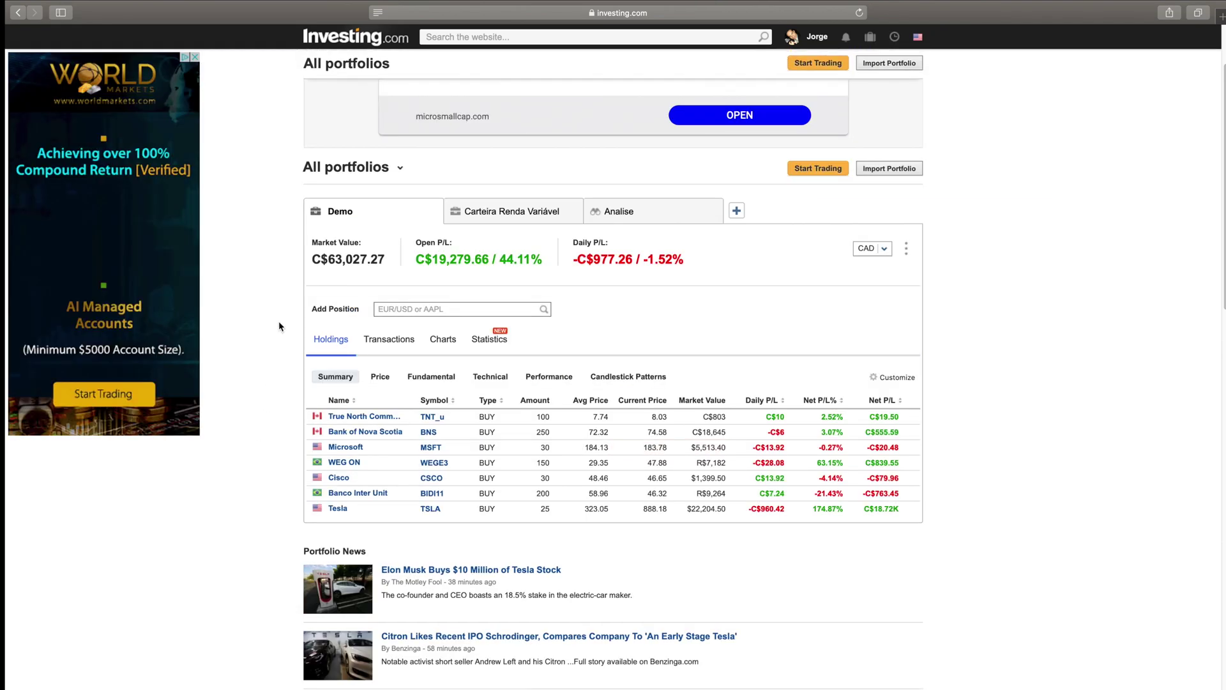
Review the open and closed positions among the portfolio transactions, and go back to the holdings summary.
scroll(279, 320, "down", 1)
scroll(495, 471, "up", 2)
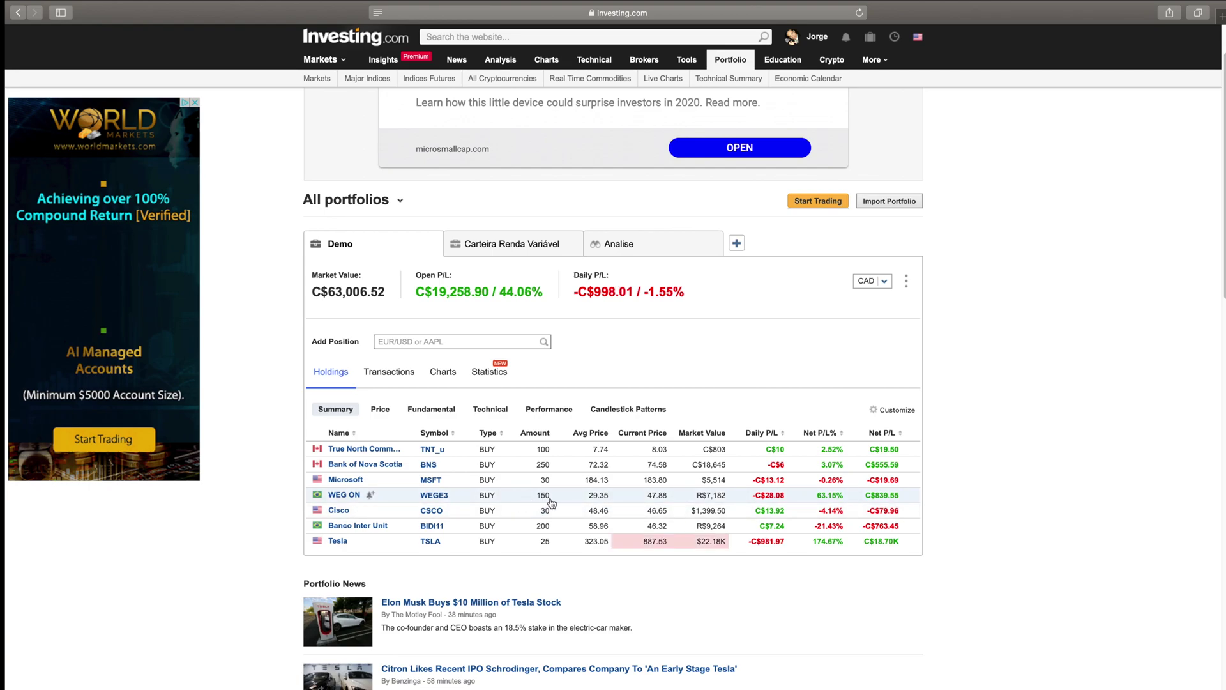
left_click(387, 372)
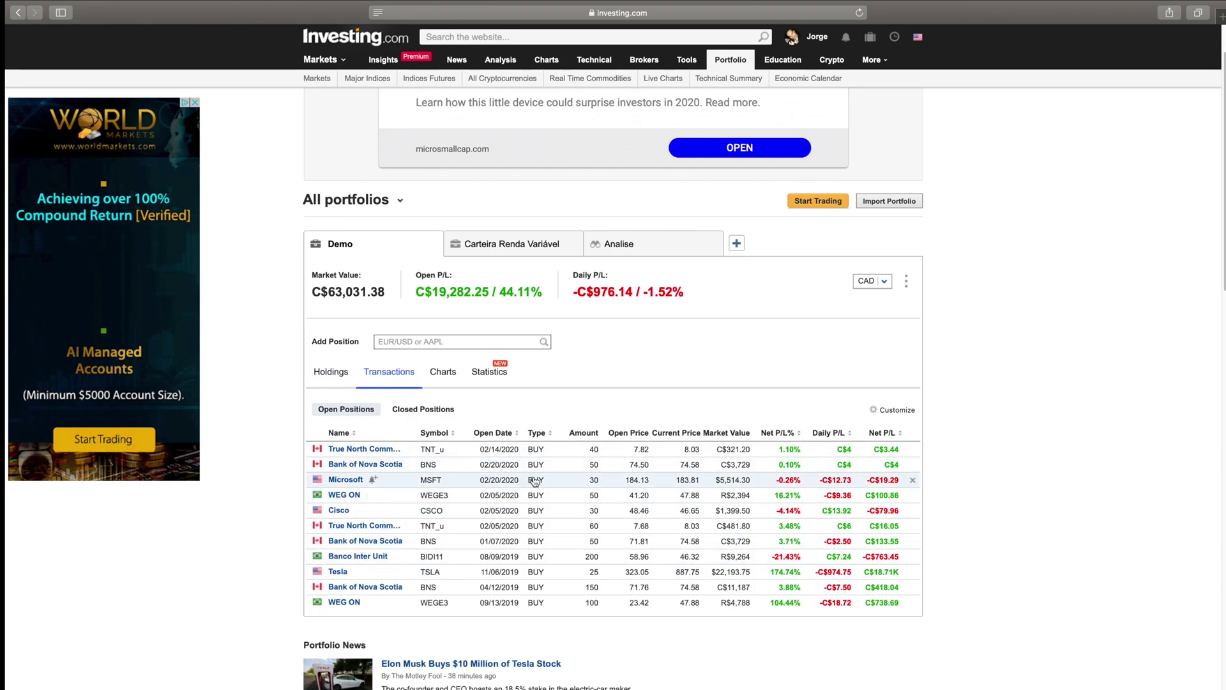
left_click(420, 414)
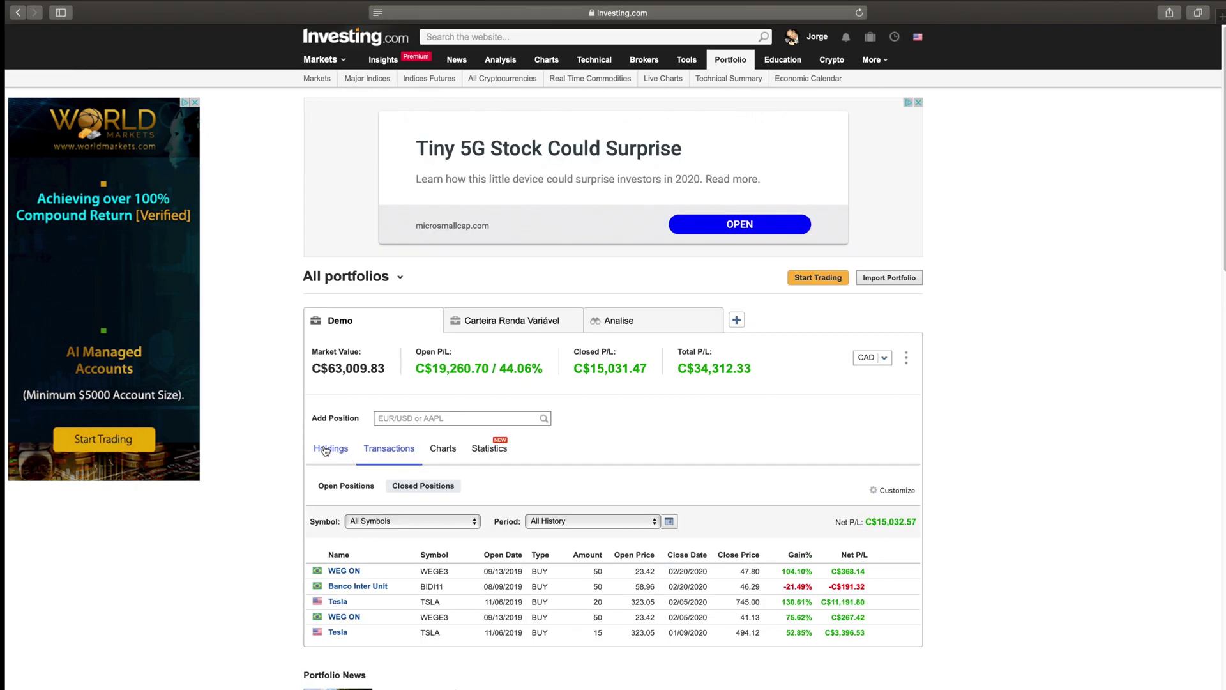
left_click(329, 449)
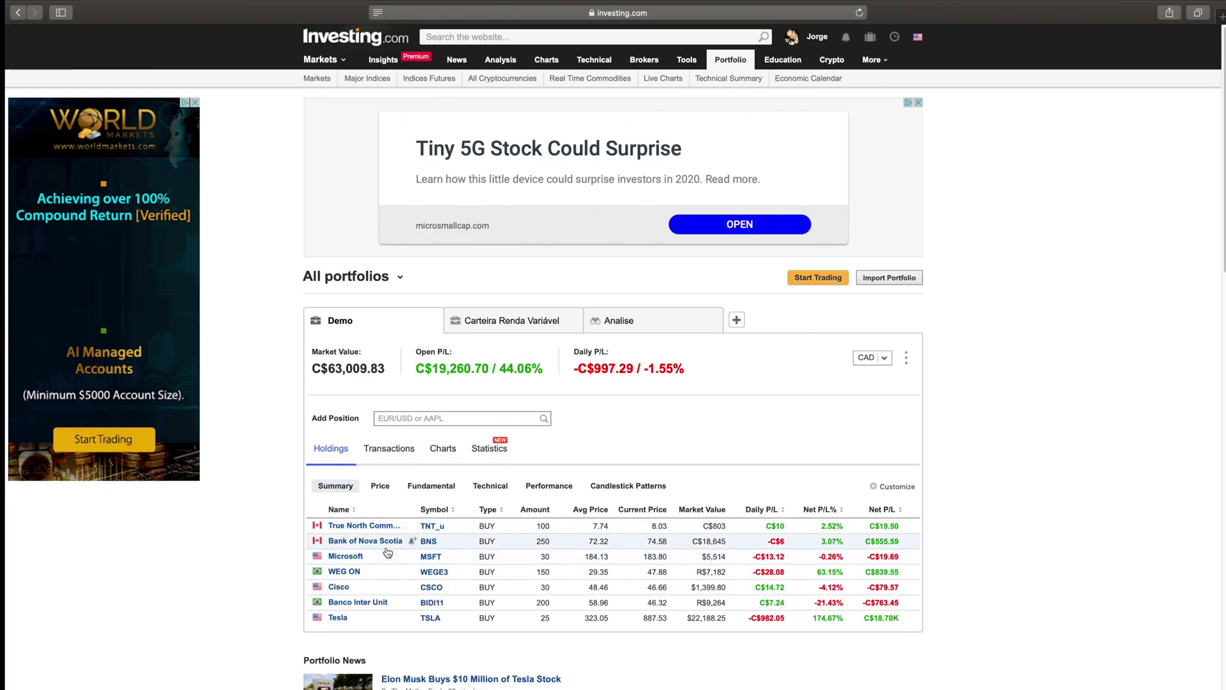
Examine the price, change and volume conditions for a new Bank of Nova Scotia alert, and close the alert form without creating one.
mouse_move(409, 541)
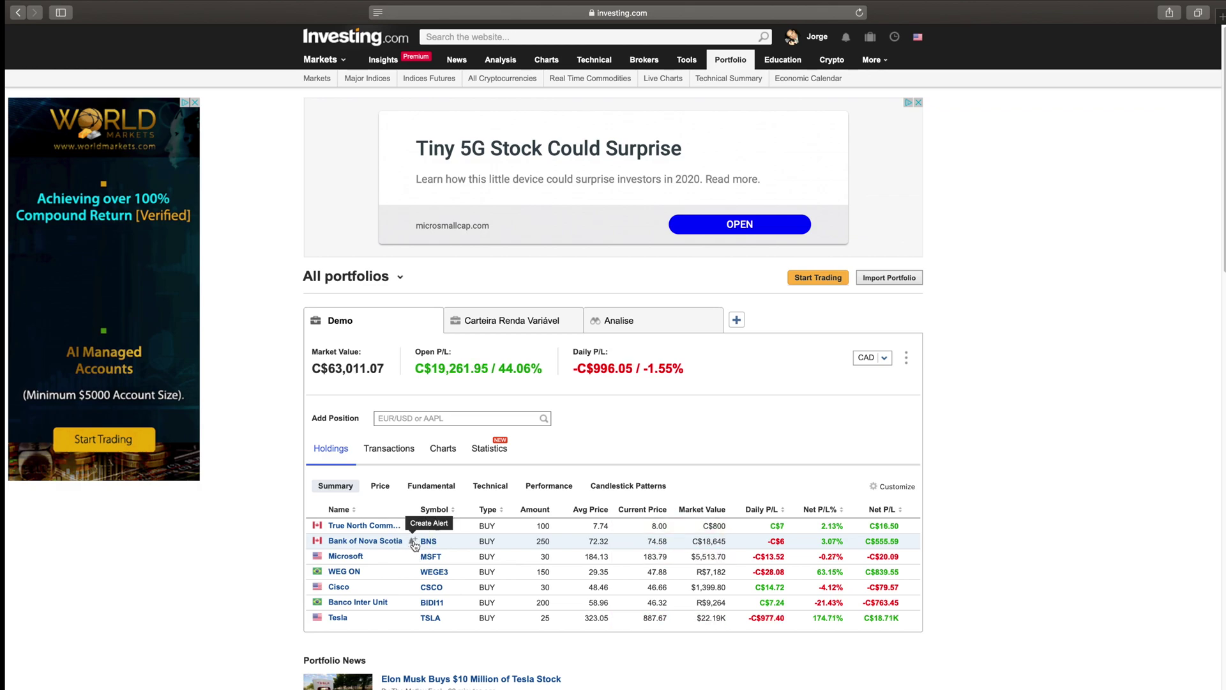
left_click(413, 542)
scroll(535, 627, "down", 3)
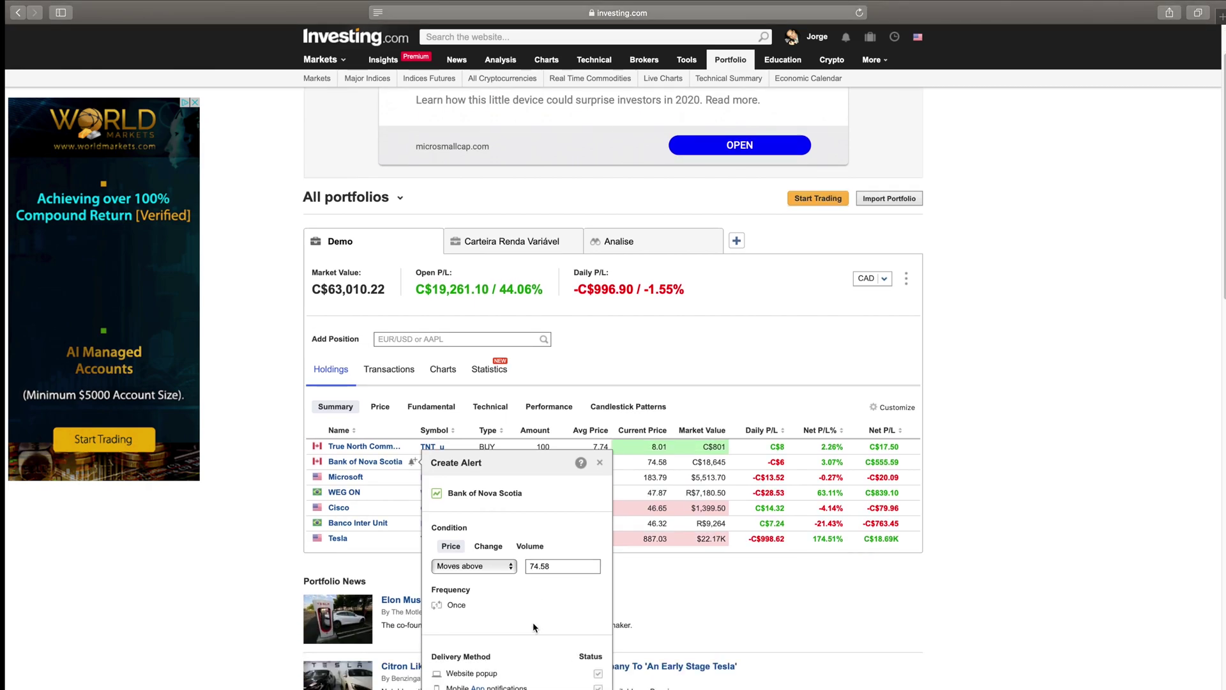
scroll(535, 627, "down", 2)
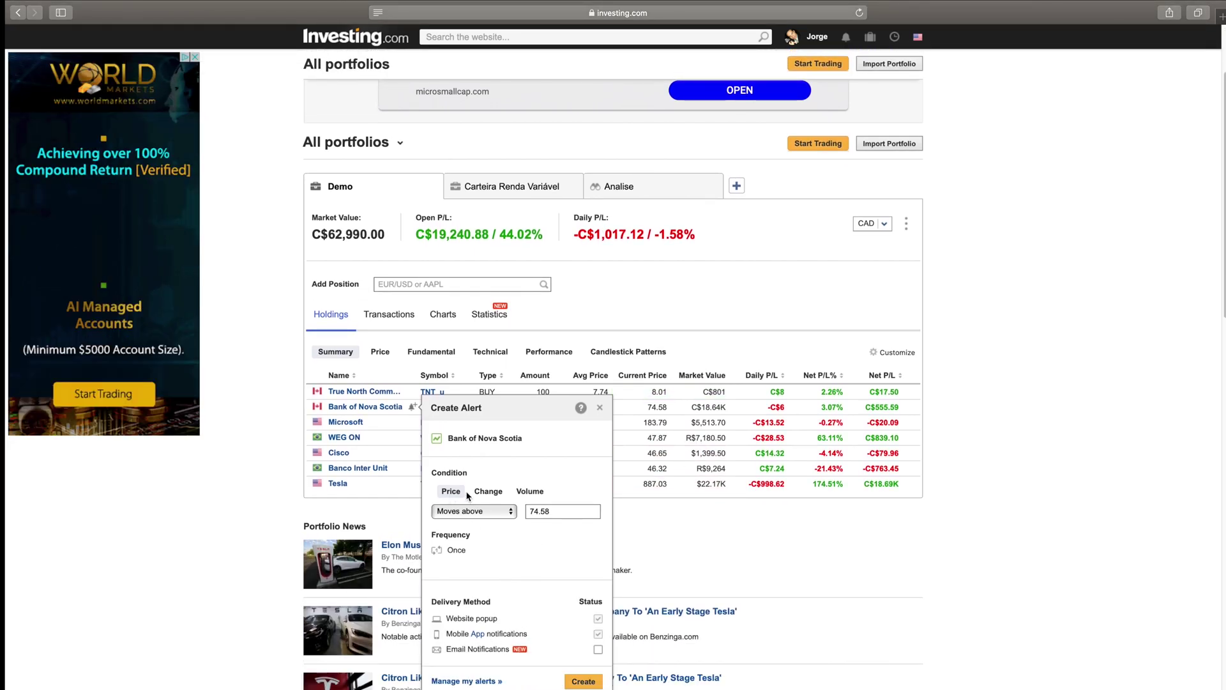
left_click(488, 491)
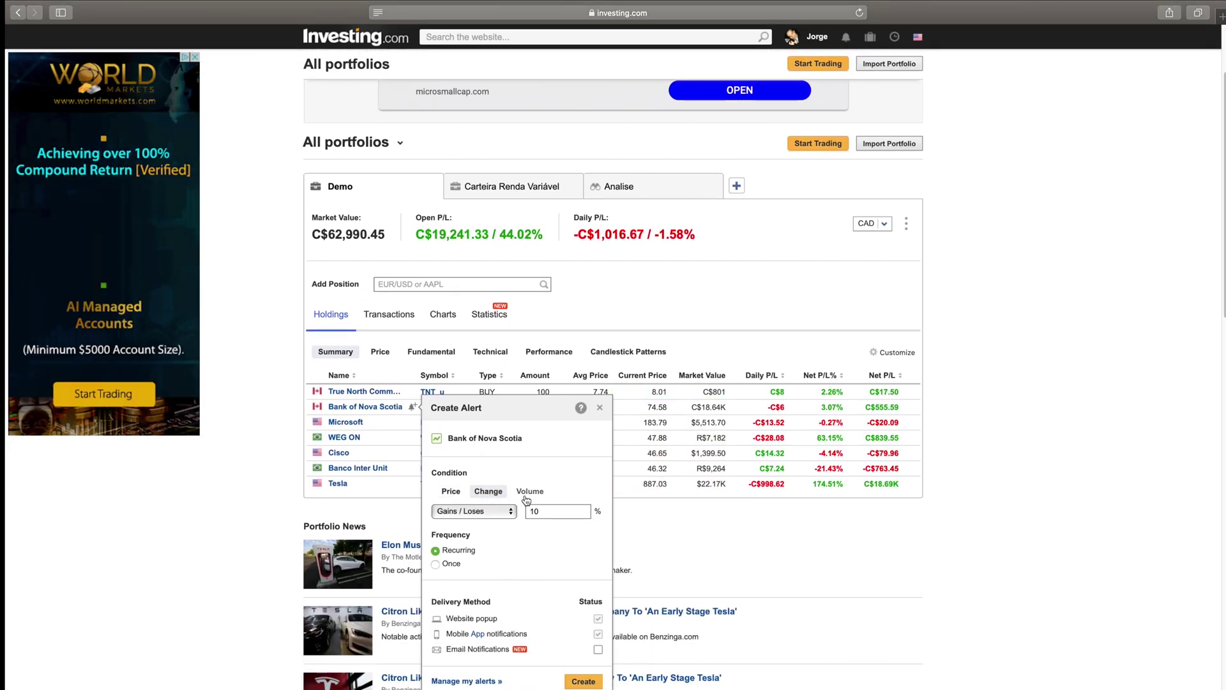
left_click(529, 491)
left_click(489, 491)
left_click(450, 491)
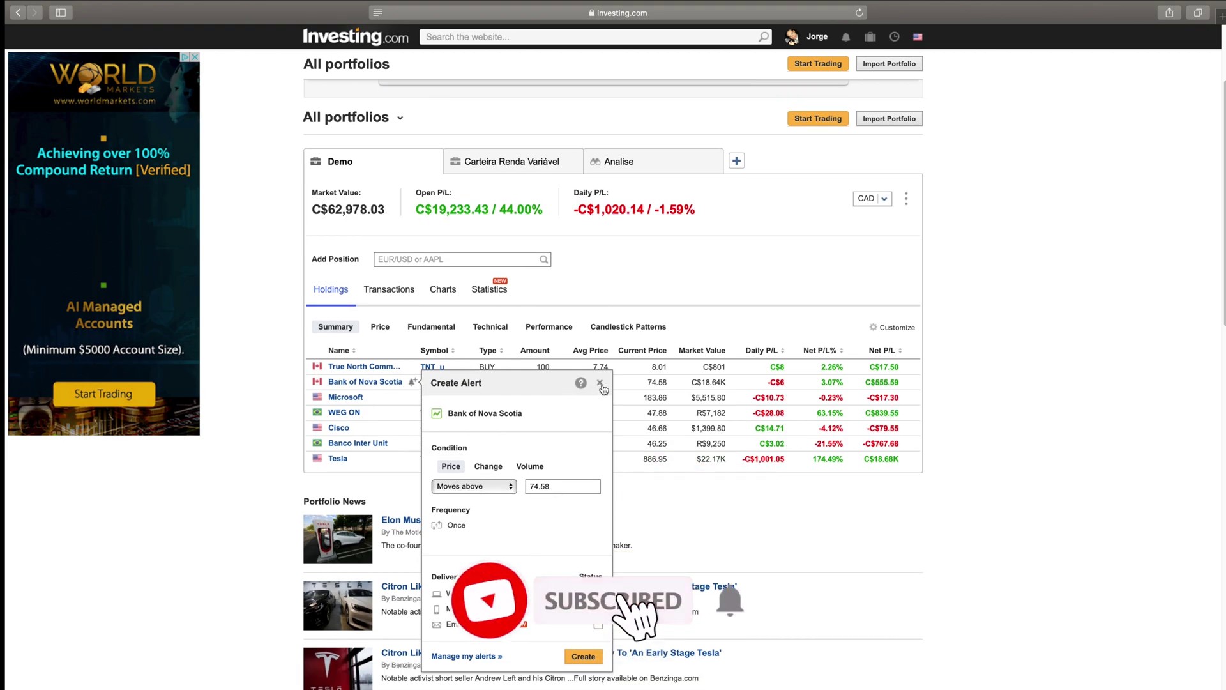
left_click(600, 383)
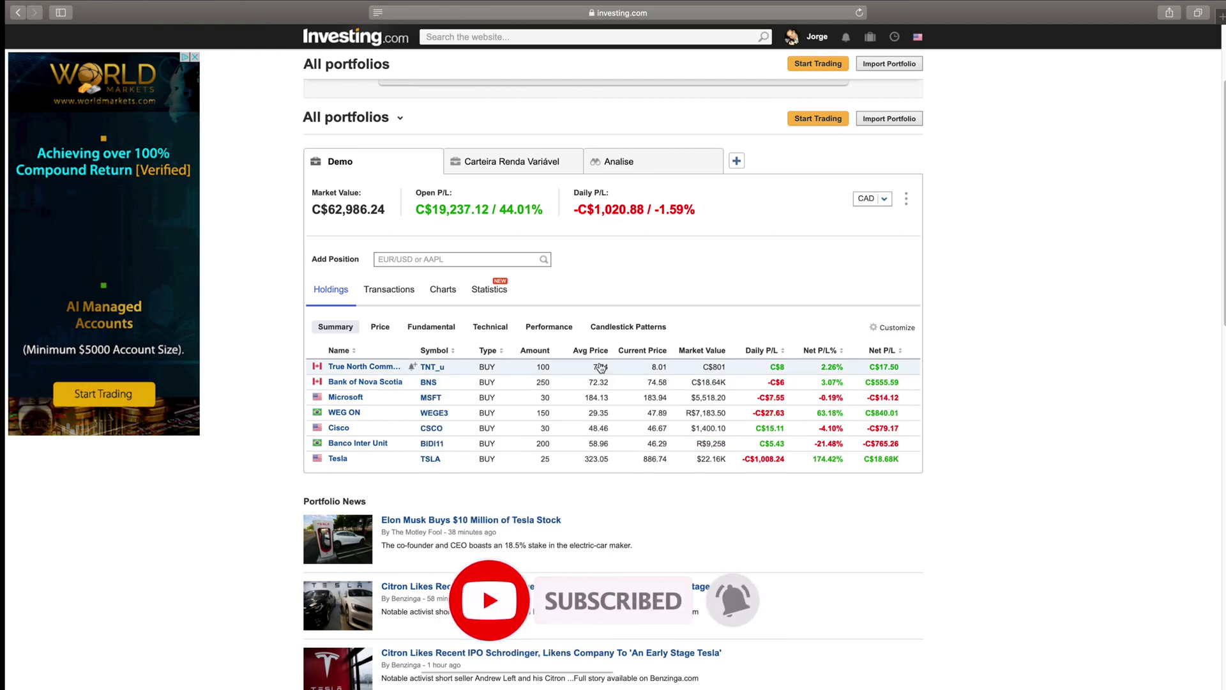